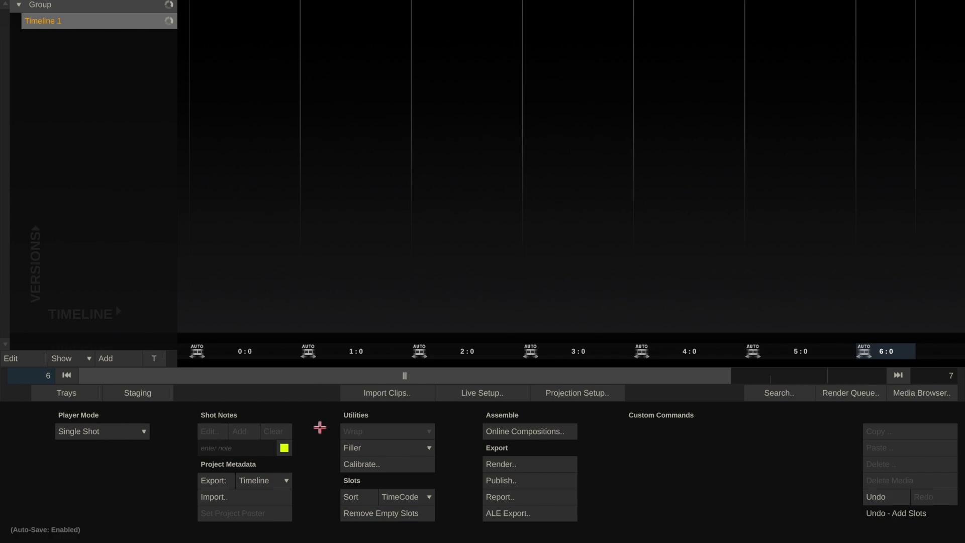
Create a White Lin filler clip, place it in the first slot of Timeline 1 and open it in the player.
{"action": "left_click", "coordinate": [352, 445]}
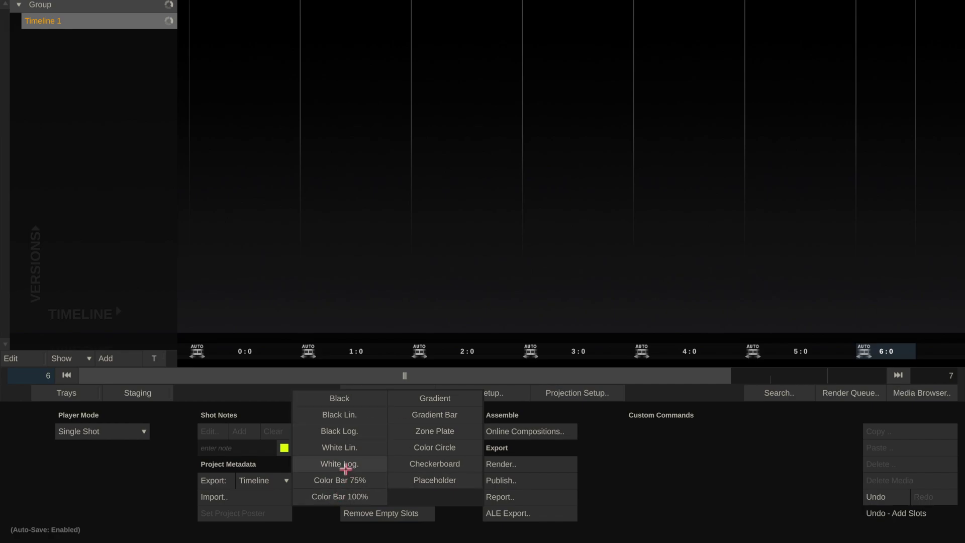
{"action": "left_click", "coordinate": [350, 447]}
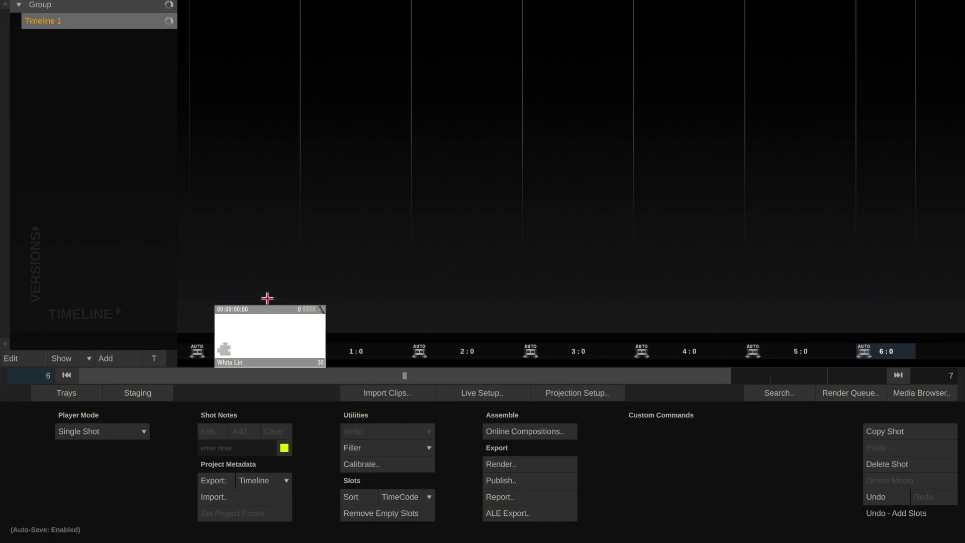
{"action": "double_click", "coordinate": [255, 298]}
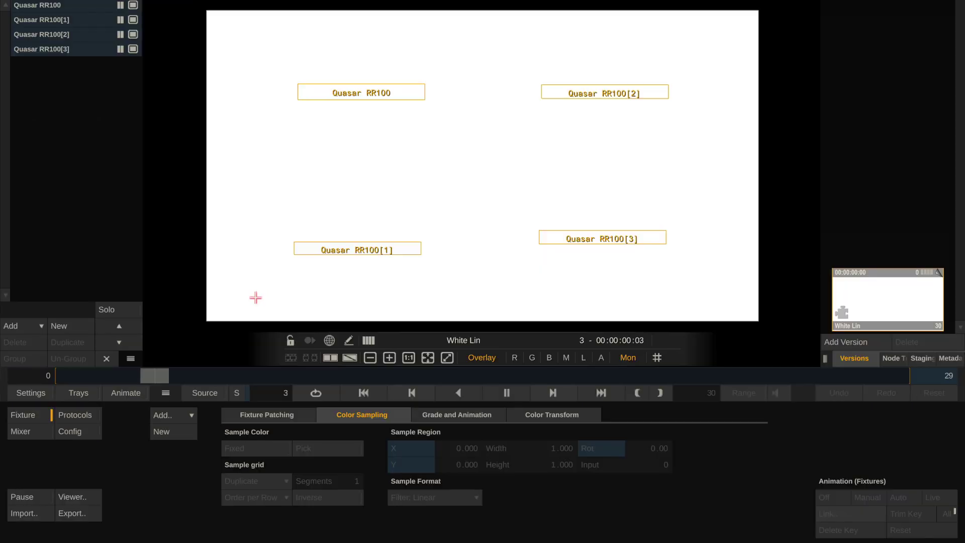
Pause playback and inspect the color sampling settings of the first Quasar RR100 fixture, leaving the fixture view at the end.
{"action": "left_click", "coordinate": [508, 394]}
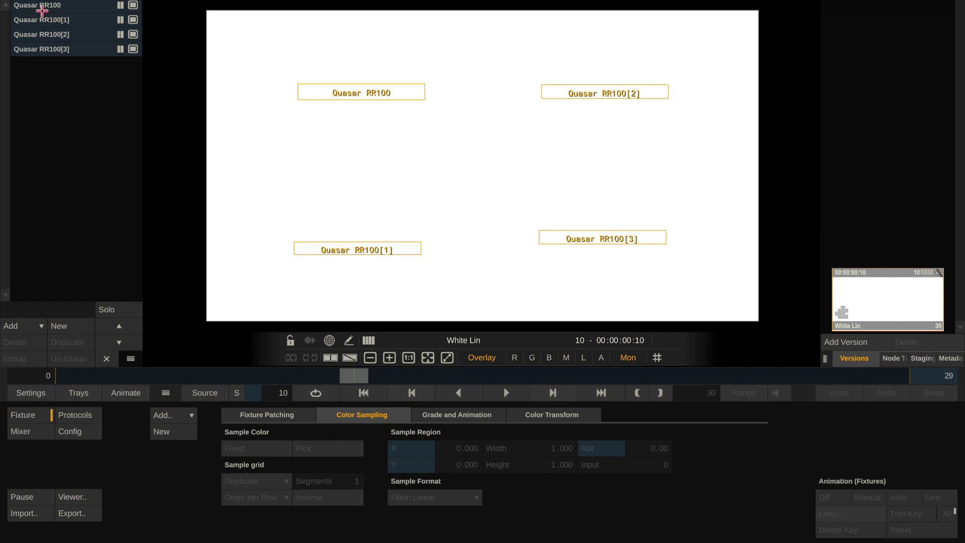
{"action": "left_click", "coordinate": [38, 7]}
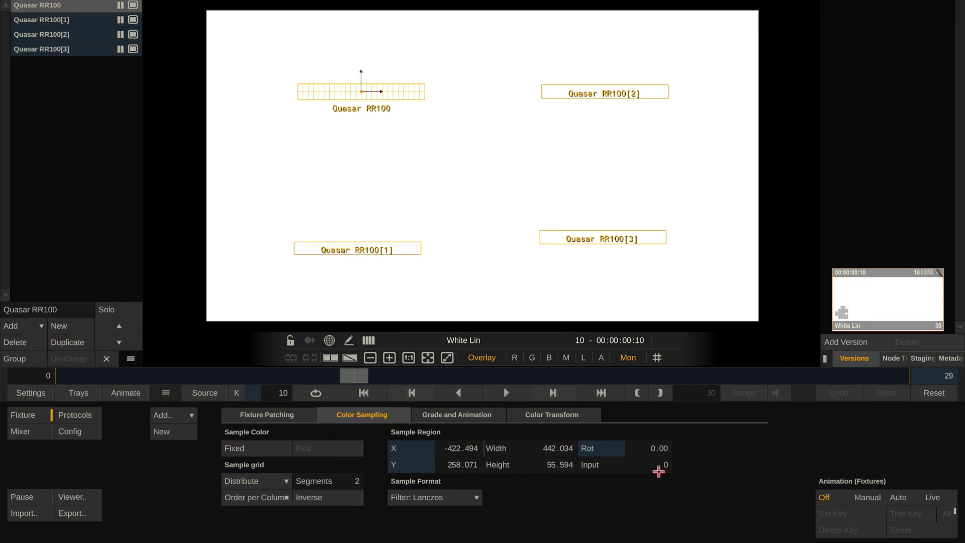
{"action": "key", "text": "Escape"}
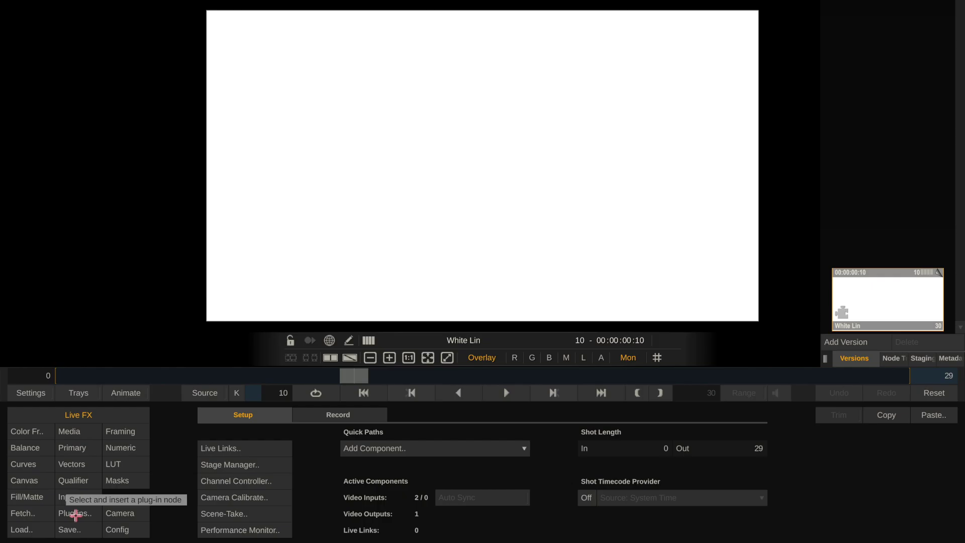
Examine the Matchbox favourites and shaders collections in the plug-in browser without applying anything.
{"action": "left_click", "coordinate": [76, 514]}
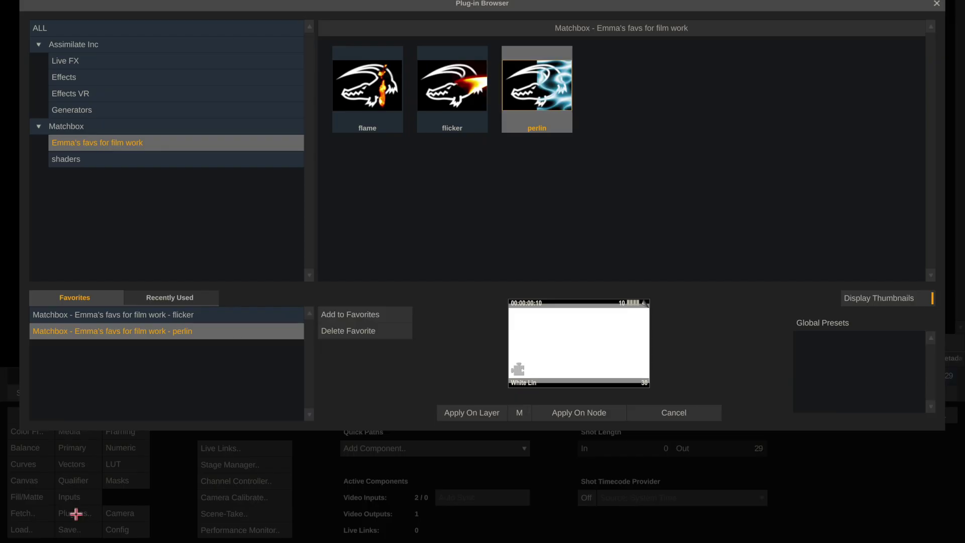
{"action": "left_click", "coordinate": [72, 126]}
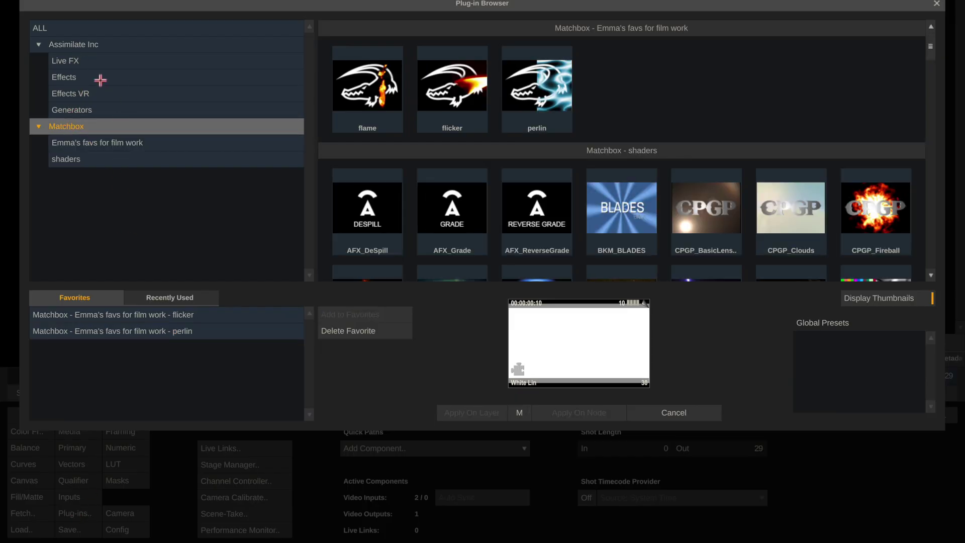
{"action": "left_click", "coordinate": [63, 158]}
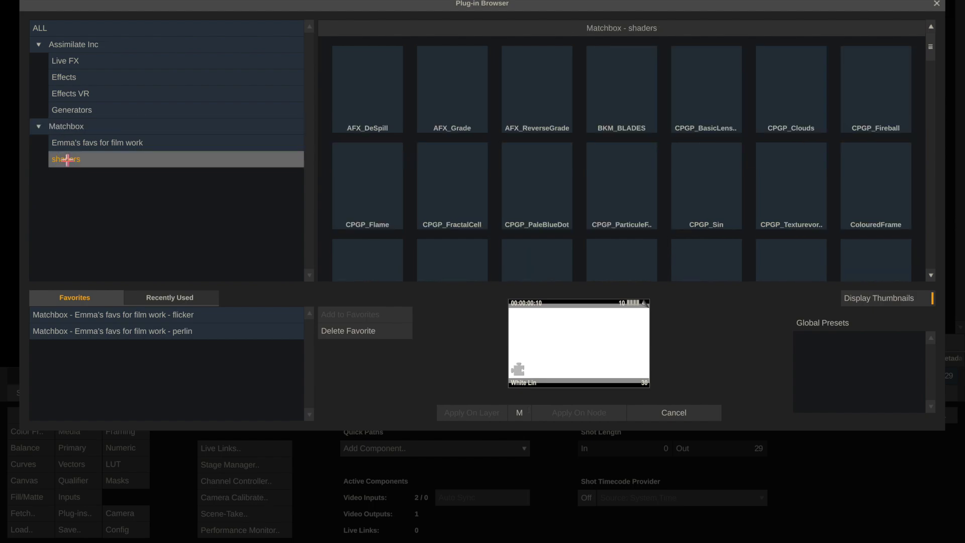
{"action": "left_click", "coordinate": [96, 144]}
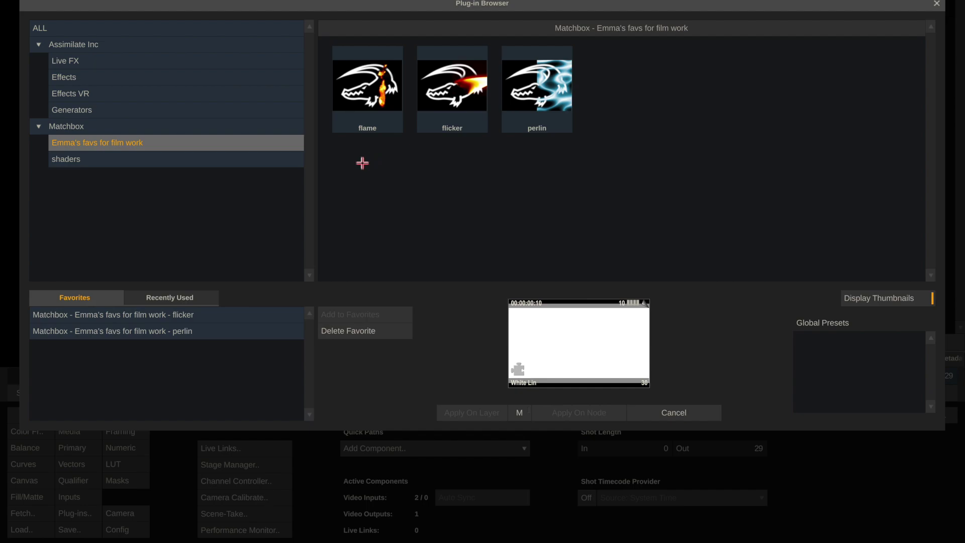
{"action": "left_click", "coordinate": [134, 160]}
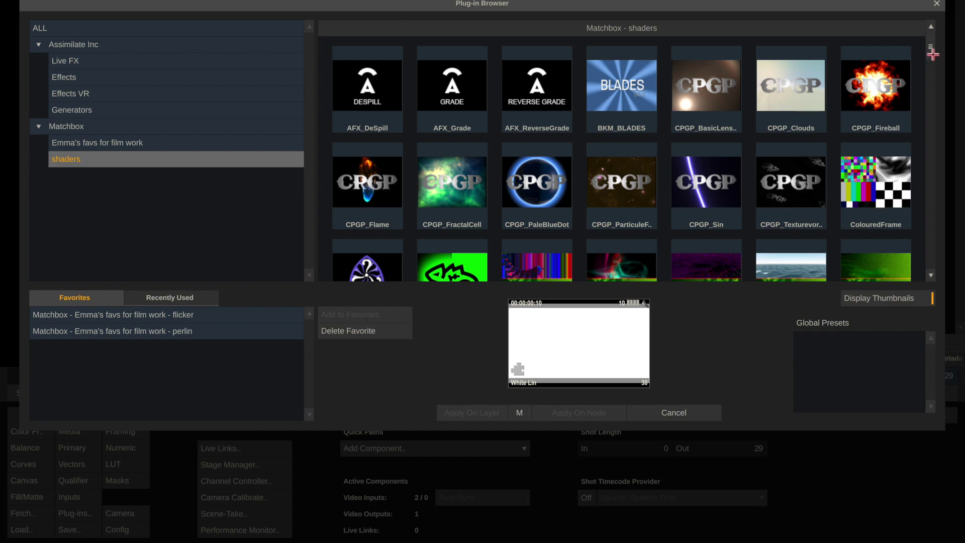
{"action": "left_click_drag", "start_coordinate": [932, 53], "coordinate": [936, 81]}
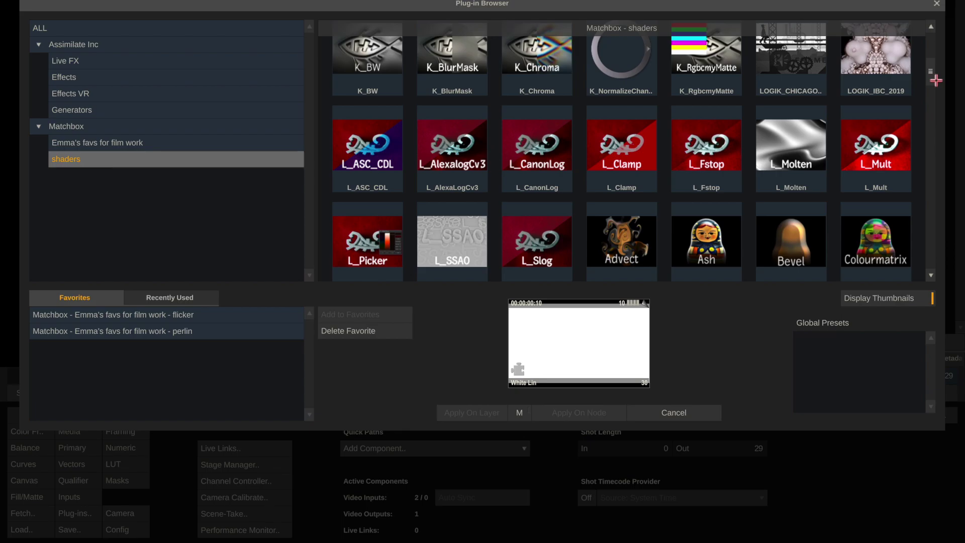
{"action": "left_click", "coordinate": [696, 412]}
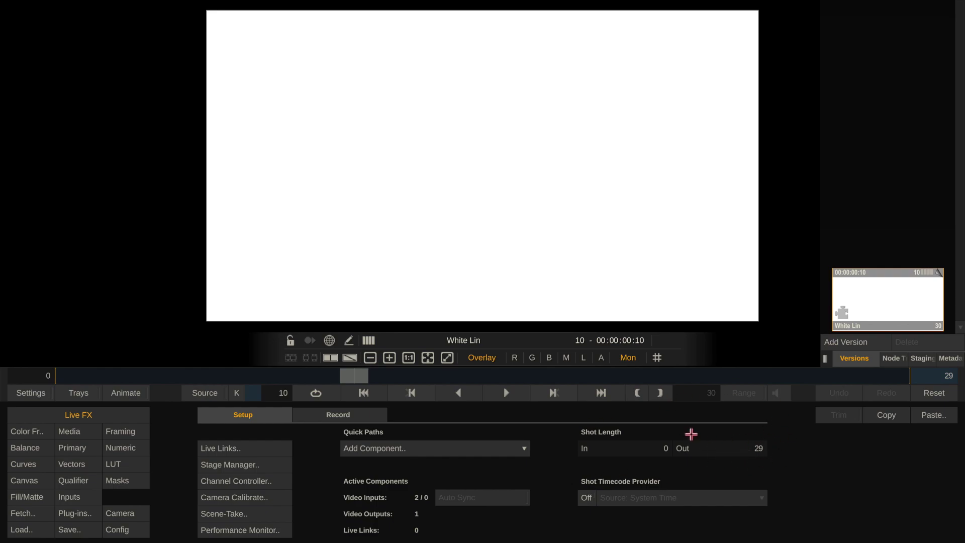
Extend the White Lin shot length by setting its out frame to 10000, and start playback.
{"action": "left_click", "coordinate": [708, 442]}
{"action": "key", "text": "space"}
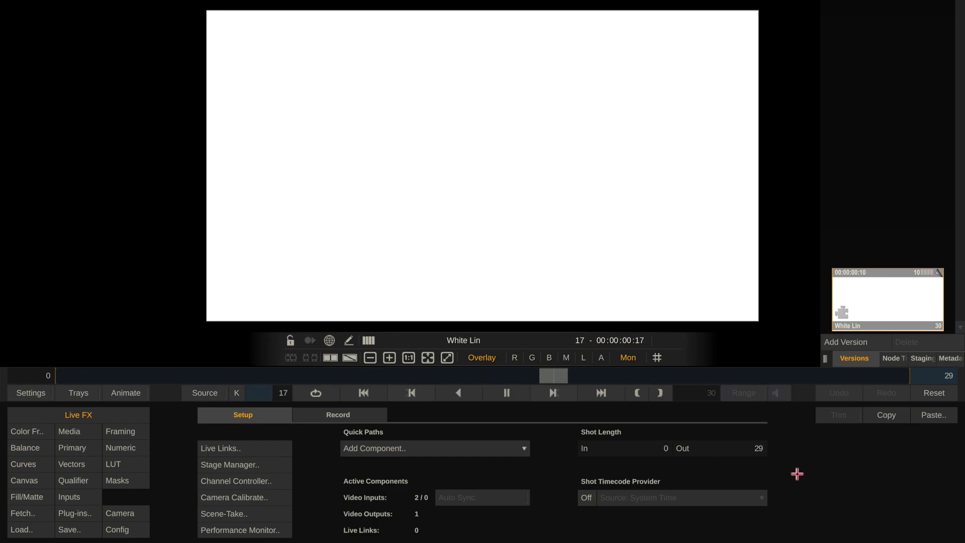
{"action": "key", "text": "space"}
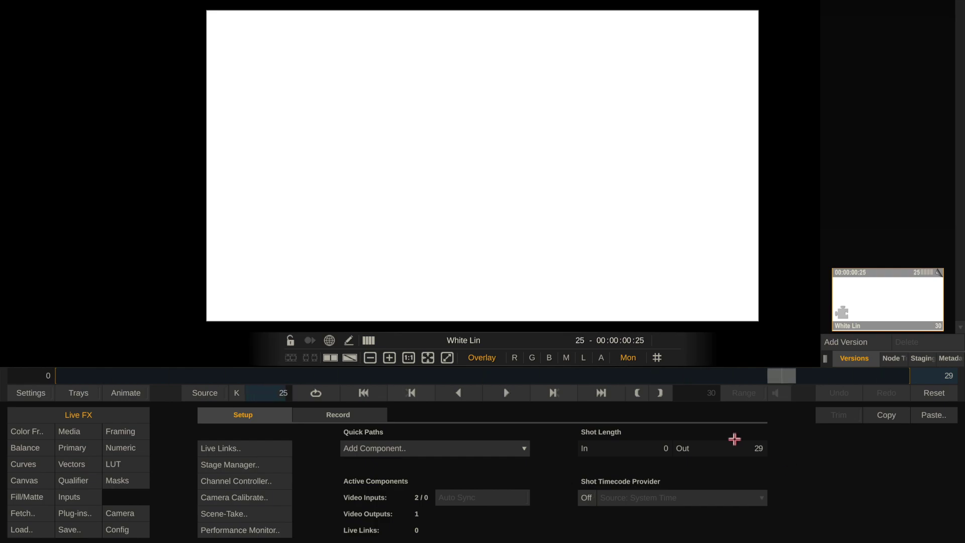
{"action": "left_click", "coordinate": [738, 449]}
{"action": "type", "text": "10000"}
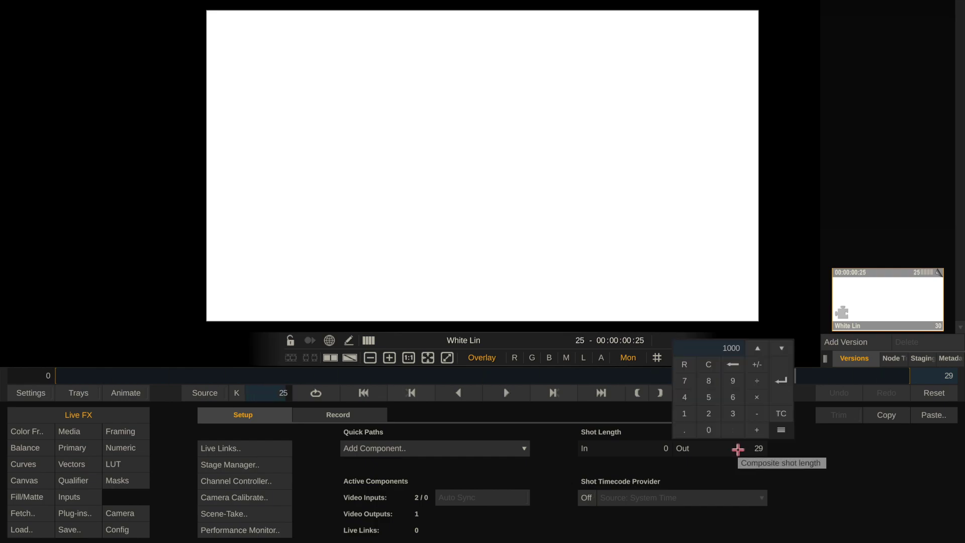
{"action": "key", "text": "Return"}
{"action": "key", "text": "space"}
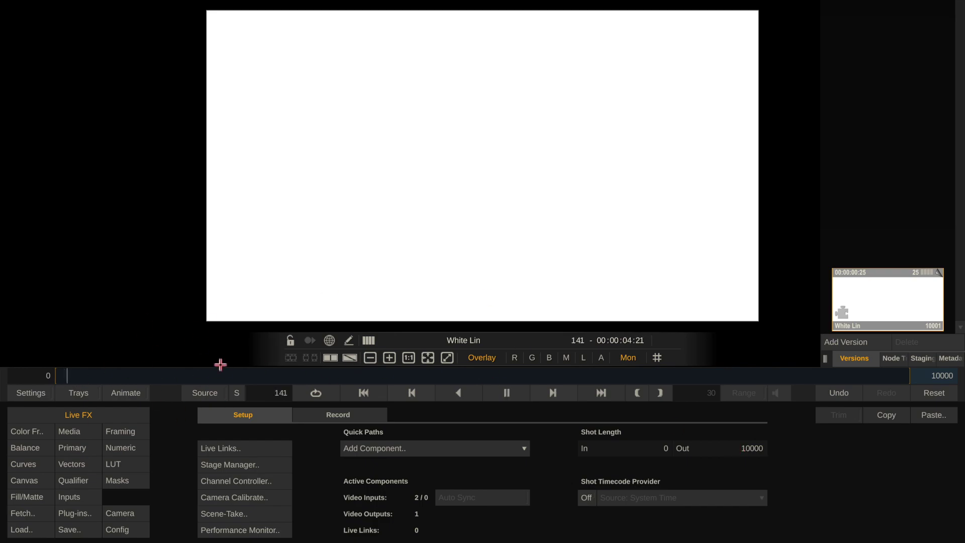
Move playback back near the start of the clip and apply the crok_circuits Matchbox shader to it.
{"action": "mouse_move", "coordinate": [3, 324]}
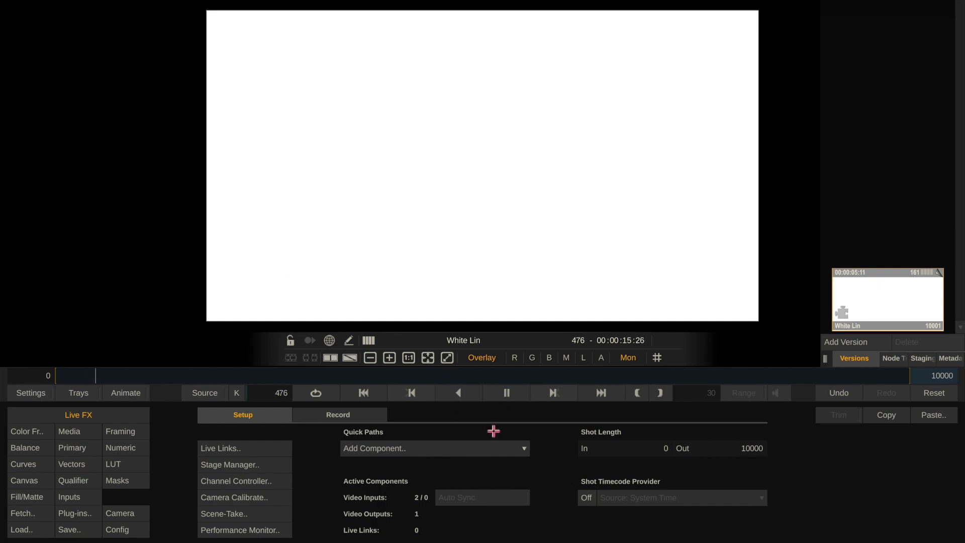
{"action": "left_click", "coordinate": [518, 393]}
{"action": "left_click_drag", "start_coordinate": [142, 376], "coordinate": [67, 377]}
{"action": "left_click", "coordinate": [65, 515]}
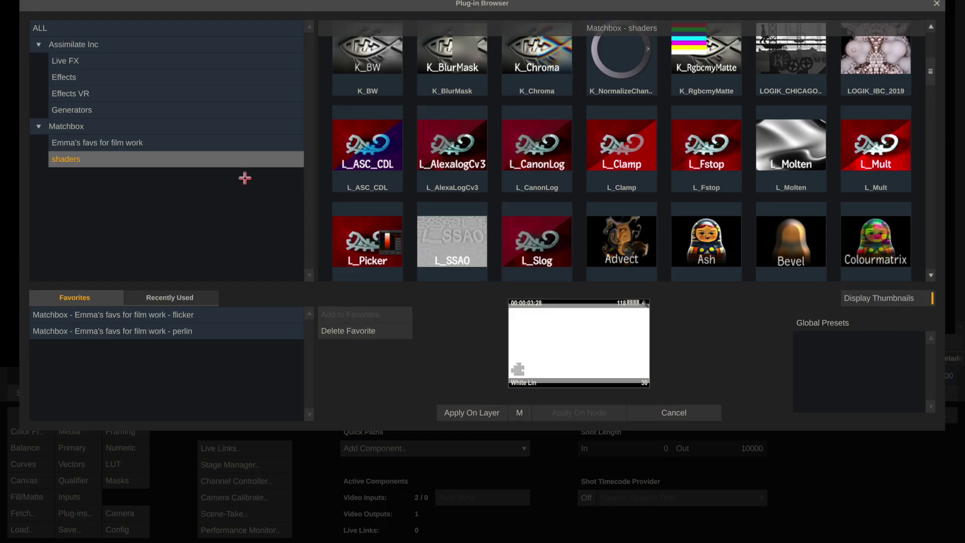
{"action": "left_click_drag", "start_coordinate": [930, 73], "coordinate": [939, 126]}
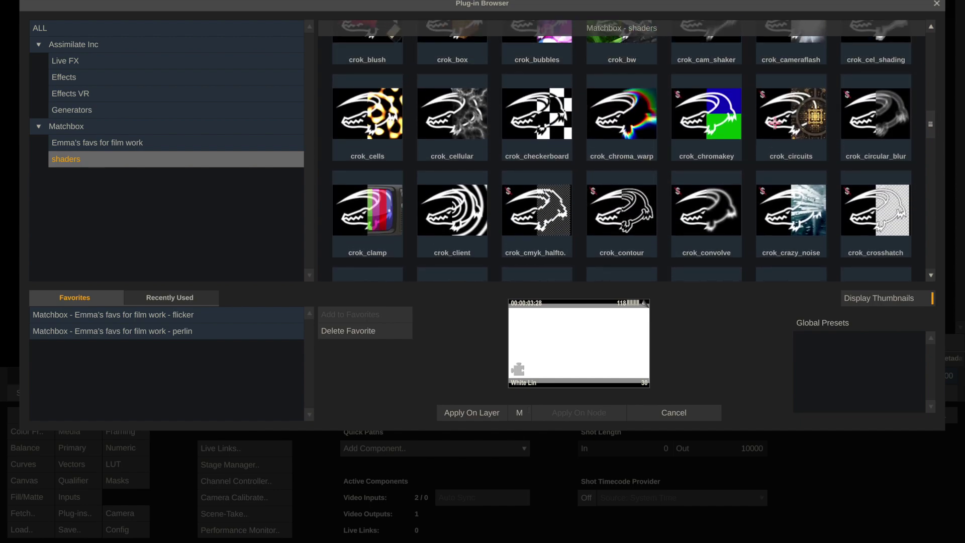
{"action": "double_click", "coordinate": [799, 129]}
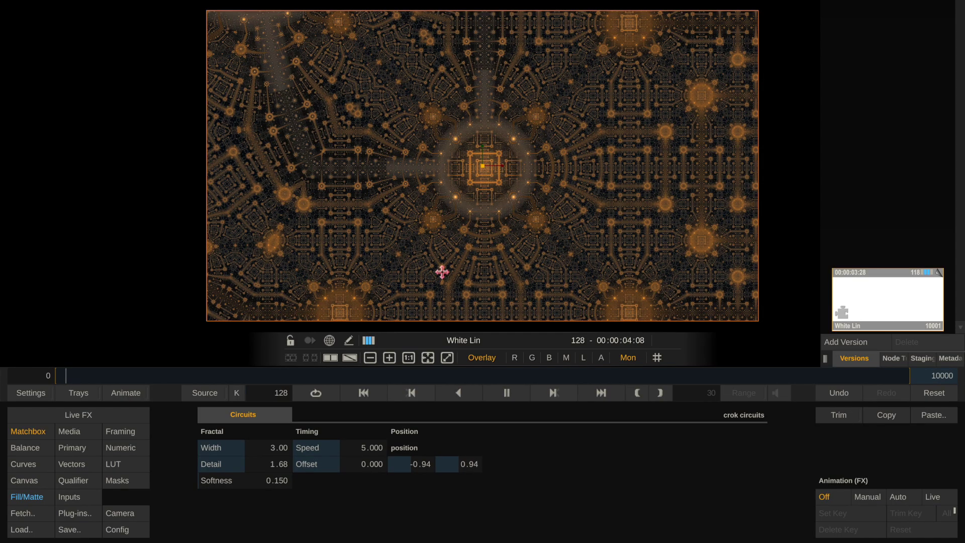
Look at the layer stack and the Balance and Media controls, and return to the Matchbox shader's parameters.
{"action": "mouse_move", "coordinate": [5, 198]}
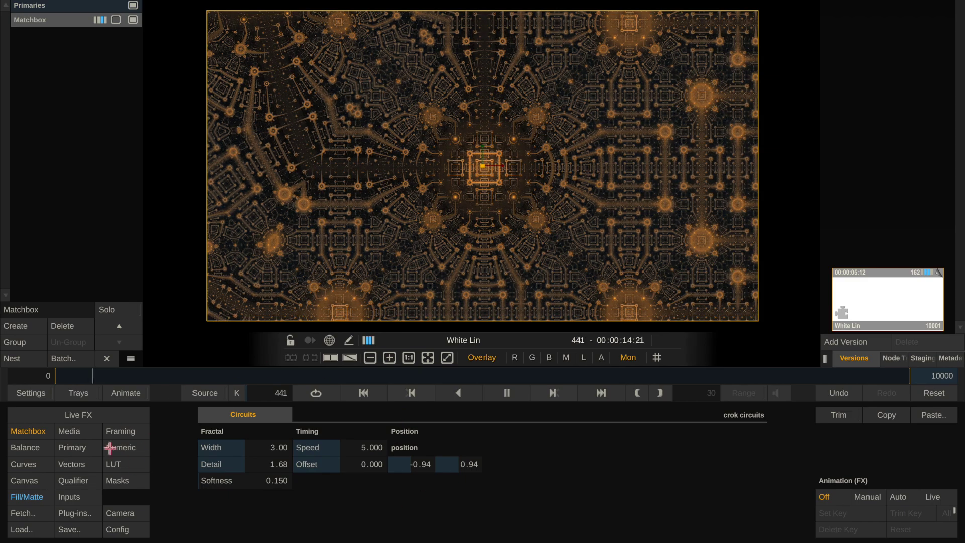
{"action": "left_click", "coordinate": [18, 445]}
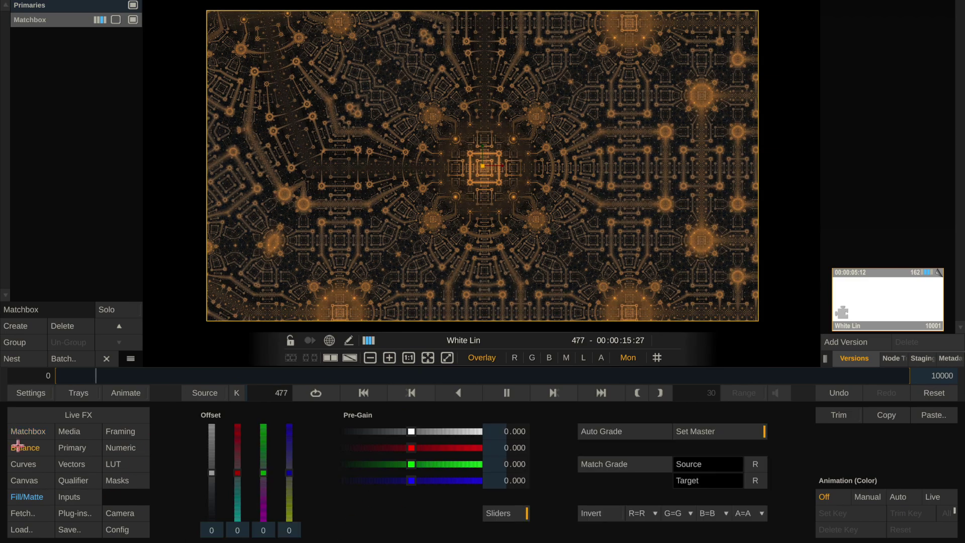
{"action": "left_click", "coordinate": [22, 431]}
{"action": "left_click", "coordinate": [67, 431]}
{"action": "left_click", "coordinate": [41, 431]}
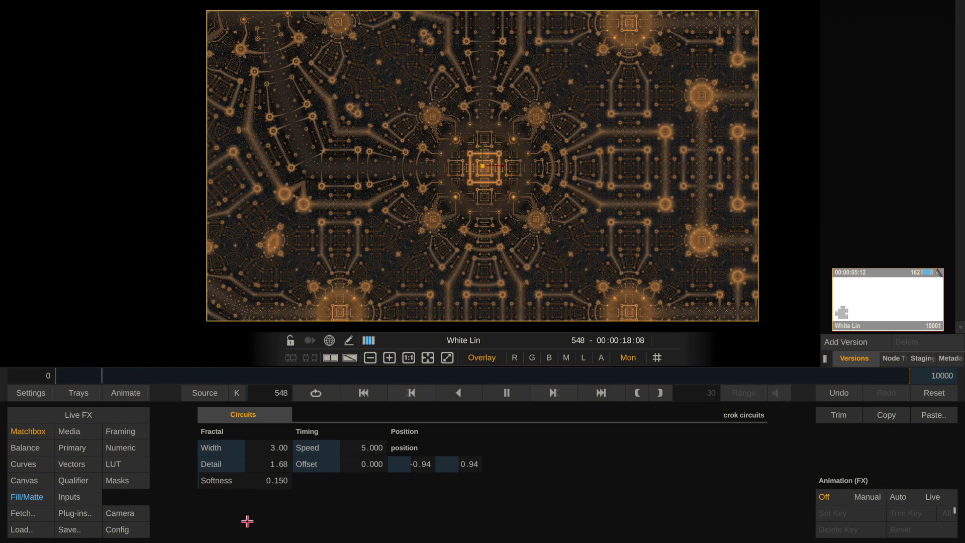
Try fractal widths of 1.5 and 1 for the Circuits shader, and set the width back to 3.
{"action": "left_click", "coordinate": [258, 451]}
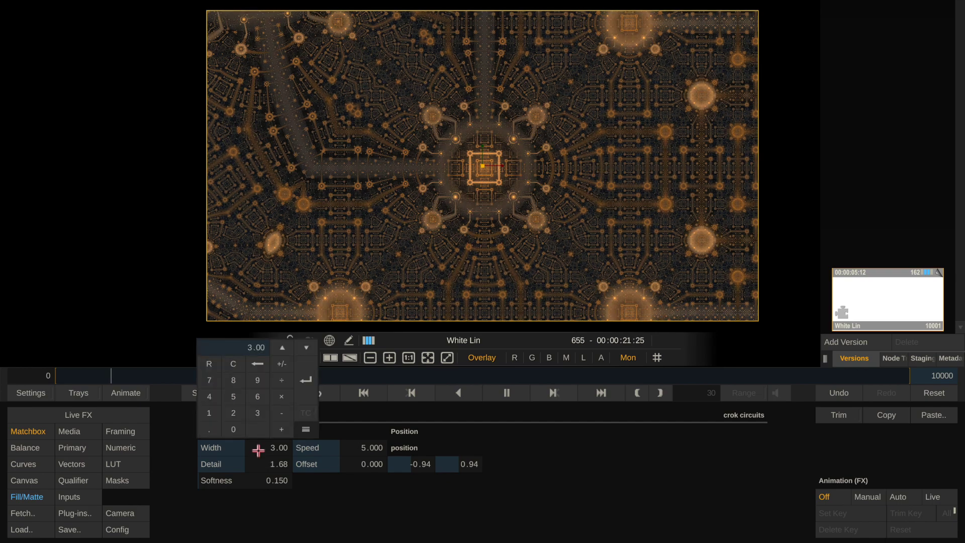
{"action": "type", "text": "1.5"}
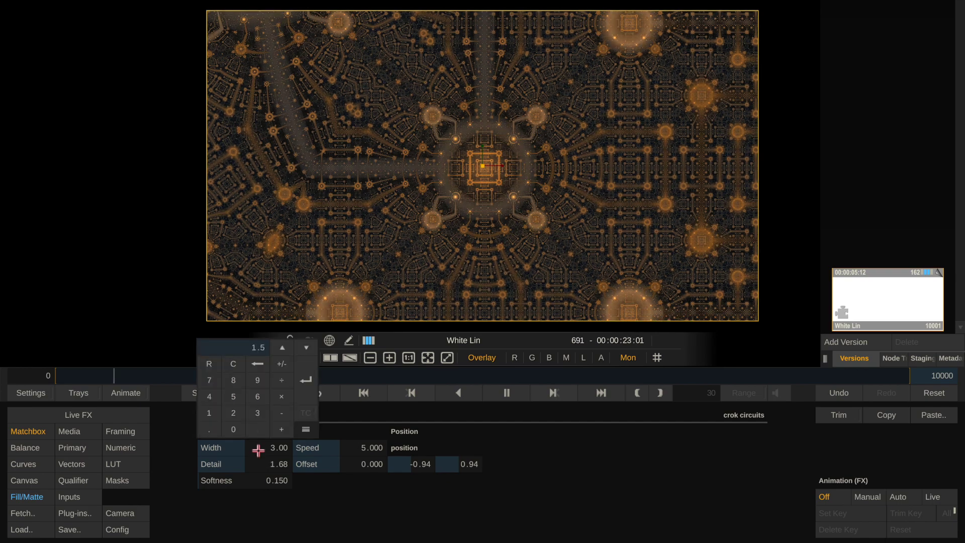
{"action": "key", "text": "Return"}
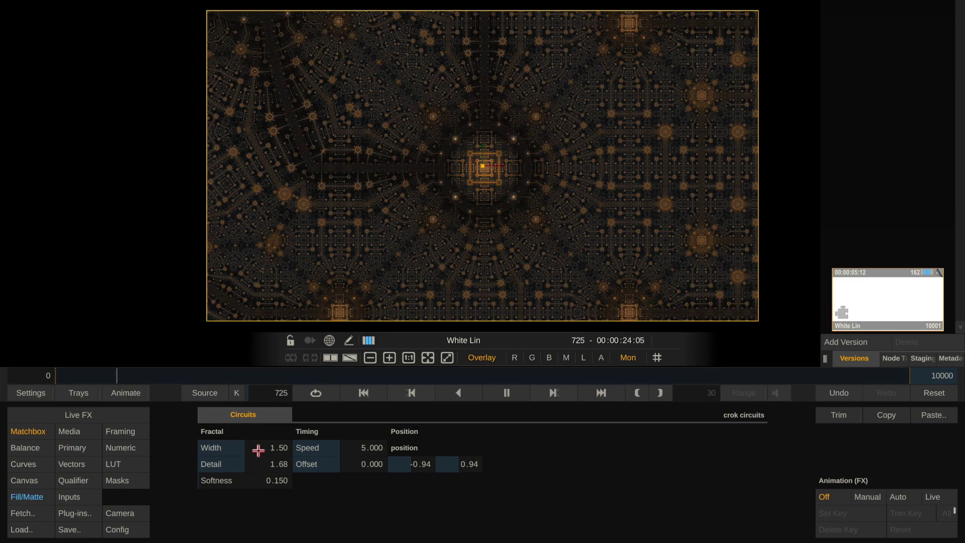
{"action": "left_click", "coordinate": [258, 451]}
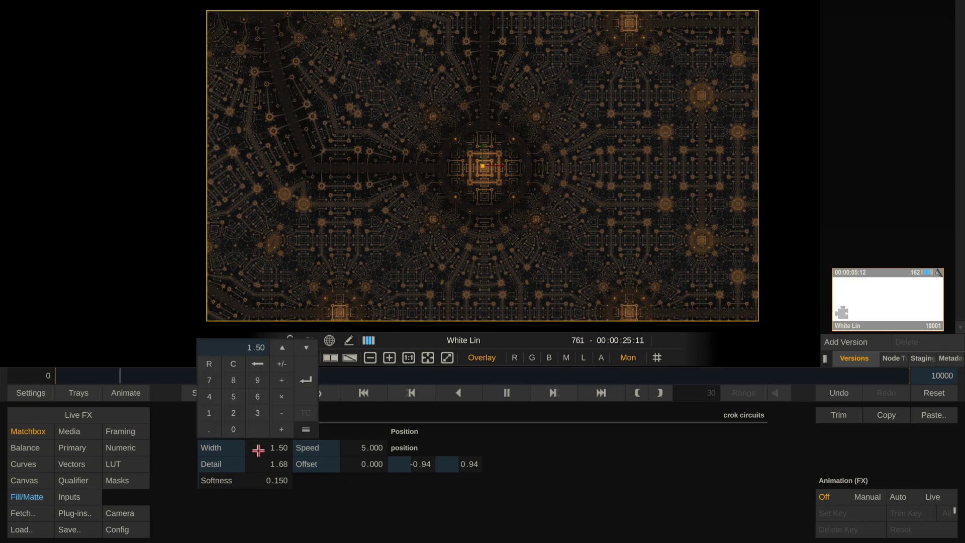
{"action": "type", "text": "1"}
{"action": "key", "text": "Return"}
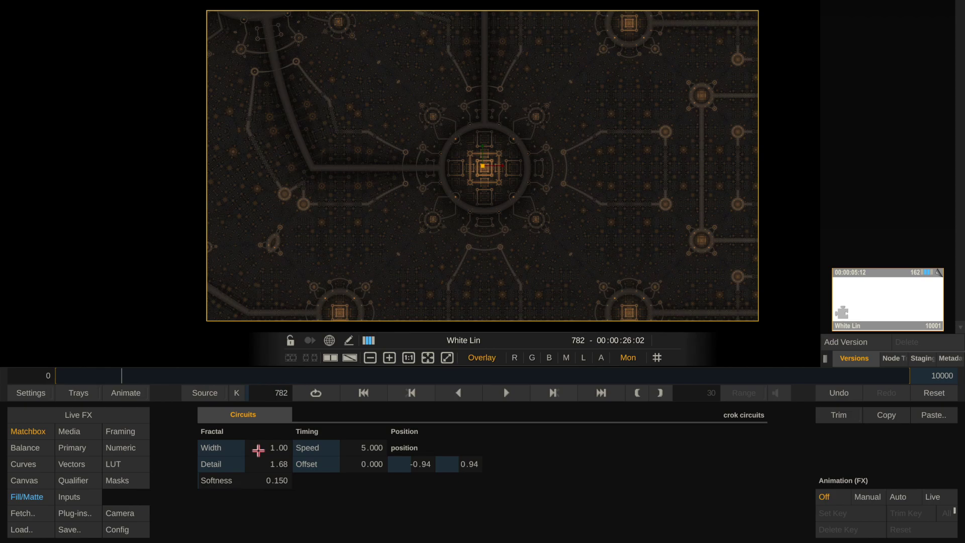
{"action": "left_click", "coordinate": [258, 451]}
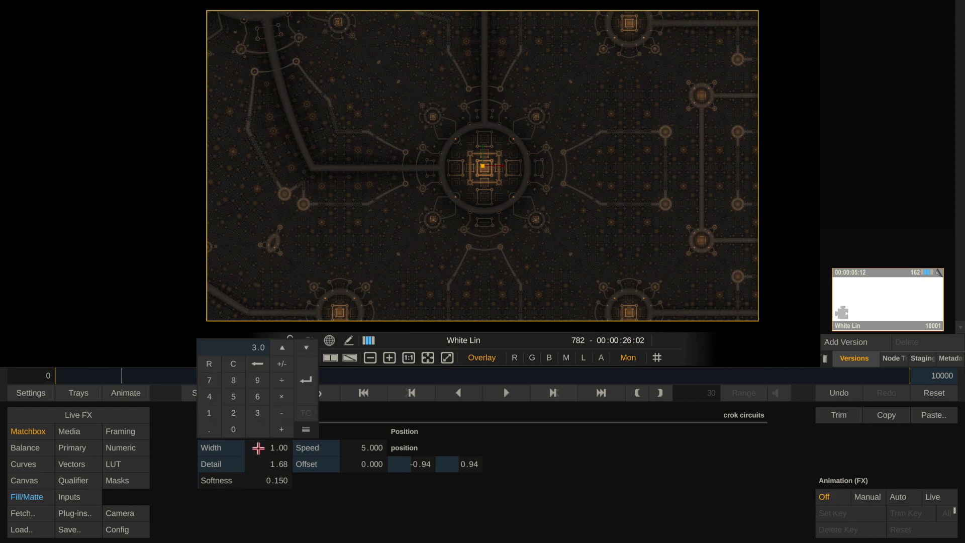
{"action": "key", "text": "Return"}
Raise the Circuits shader's fractal detail to 2 and 3, finishing at a value of 4.
{"action": "left_click", "coordinate": [251, 464]}
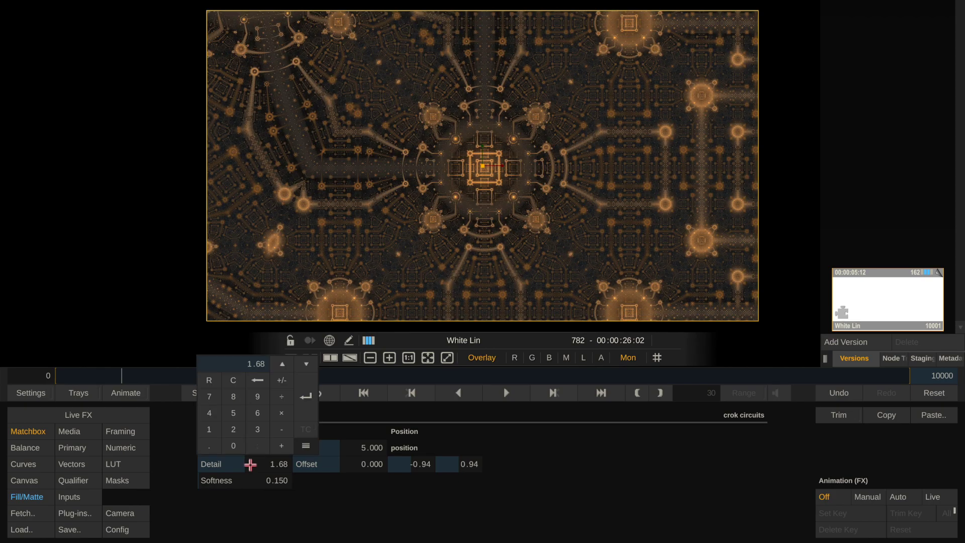
{"action": "key", "text": "Return"}
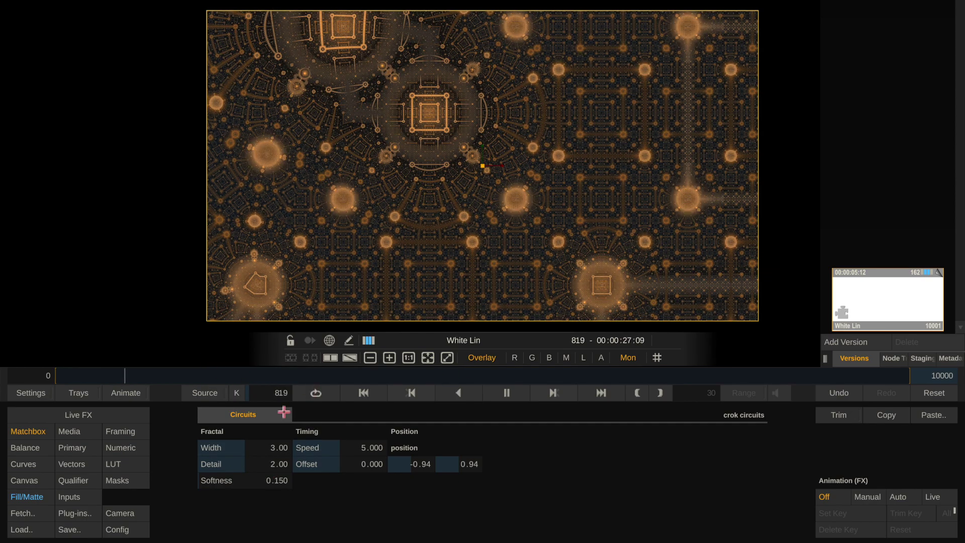
{"action": "left_click", "coordinate": [270, 459]}
{"action": "type", "text": "4"}
{"action": "key", "text": "Return"}
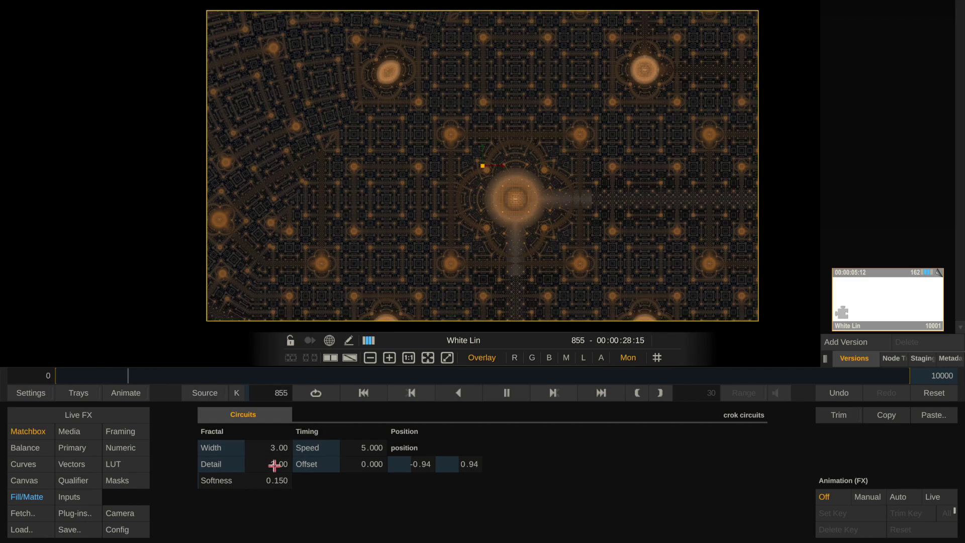
{"action": "left_click", "coordinate": [274, 463]}
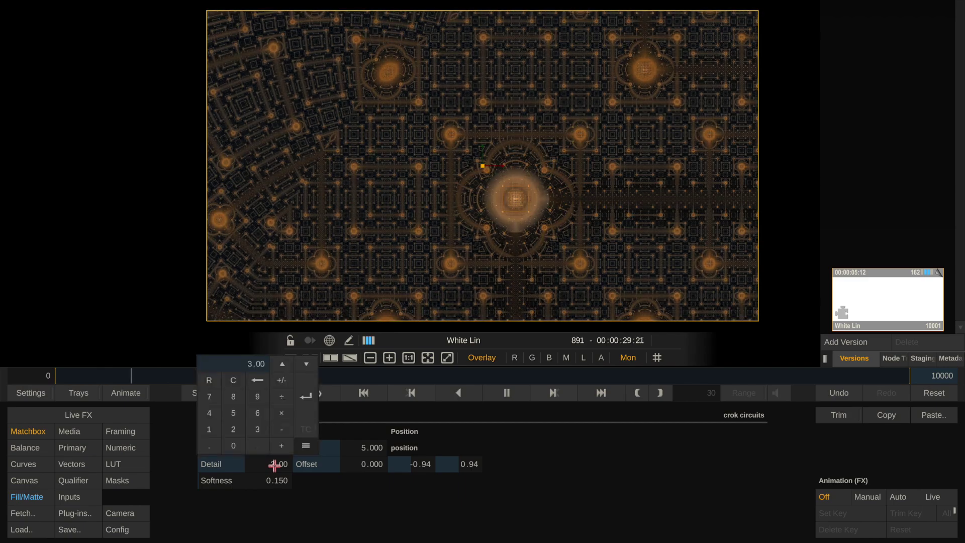
{"action": "key", "text": "Return"}
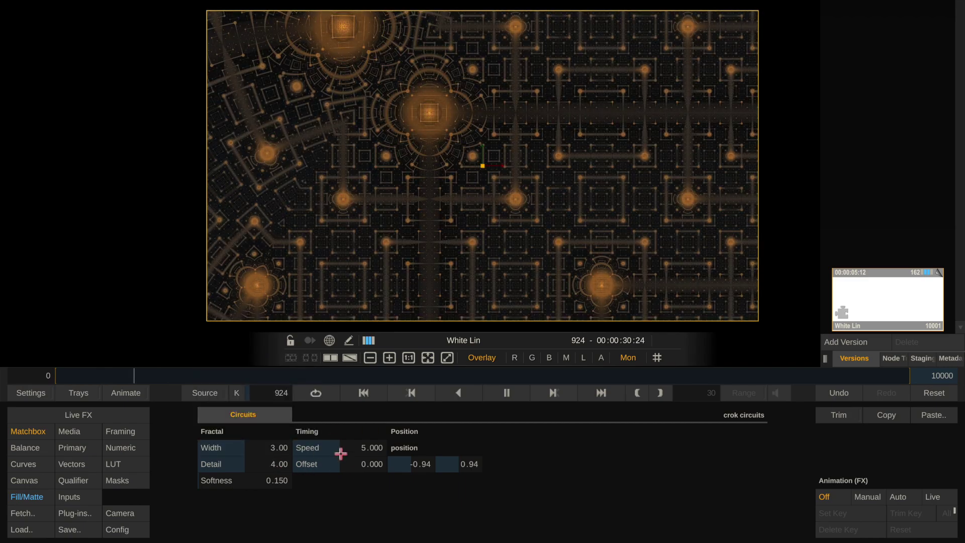
Try a speed of 10 for the Circuits shader, and set the speed to 0.005.
{"action": "left_click", "coordinate": [340, 453]}
{"action": "type", "text": "10"}
{"action": "key", "text": "Return"}
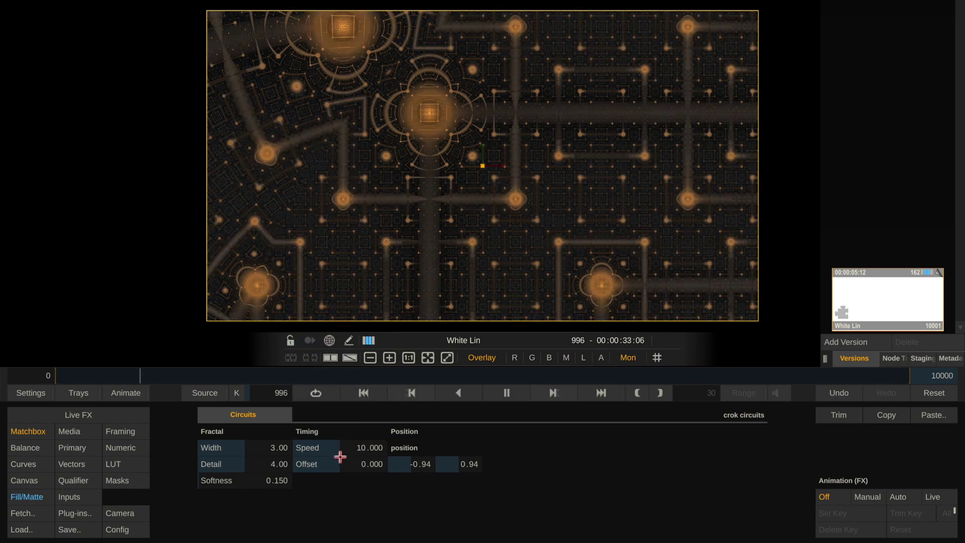
{"action": "left_click", "coordinate": [341, 451]}
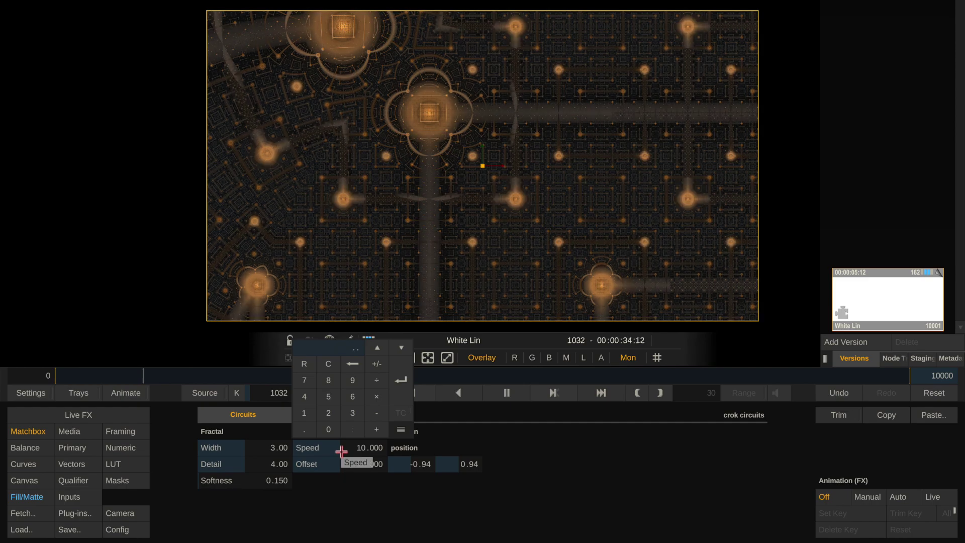
{"action": "type", "text": "0.005"}
{"action": "key", "text": "Return"}
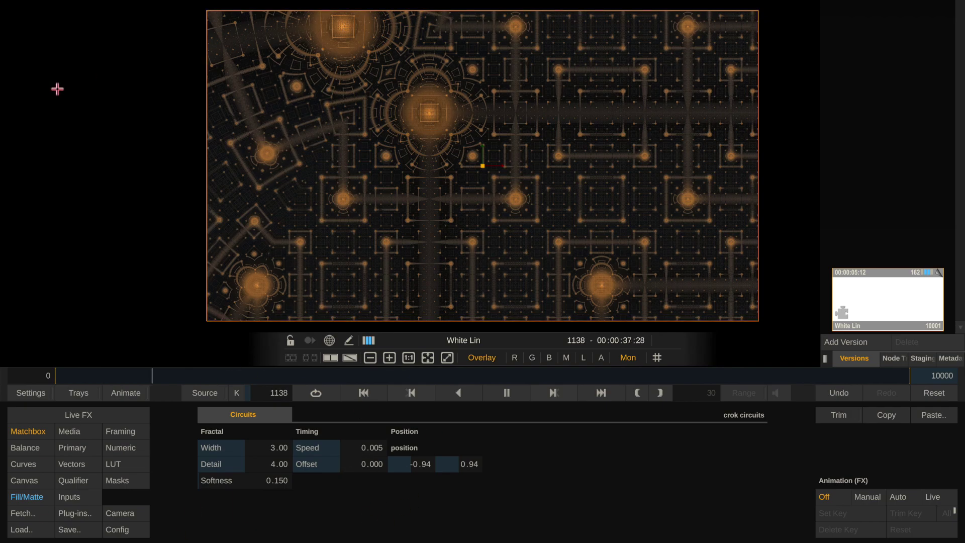
Select the Circuits shader's Matchbox layer in the layer stack and delete it from the clip.
{"action": "mouse_move", "coordinate": [8, 174]}
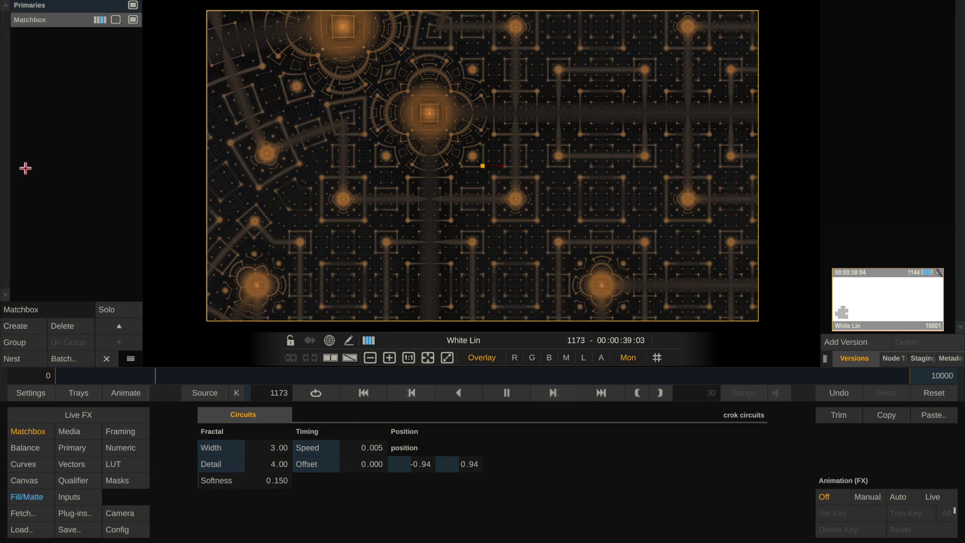
{"action": "left_click", "coordinate": [175, 165]}
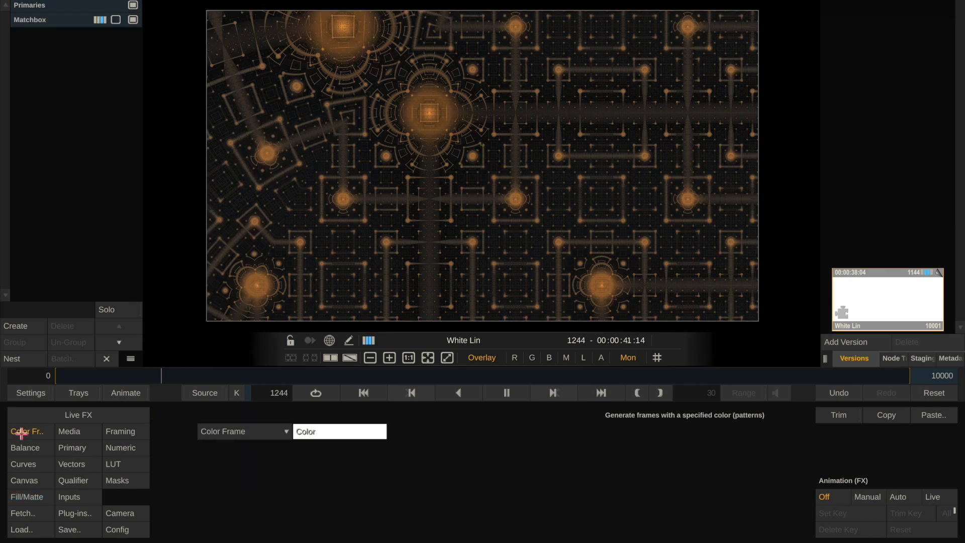
{"action": "left_click", "coordinate": [54, 20]}
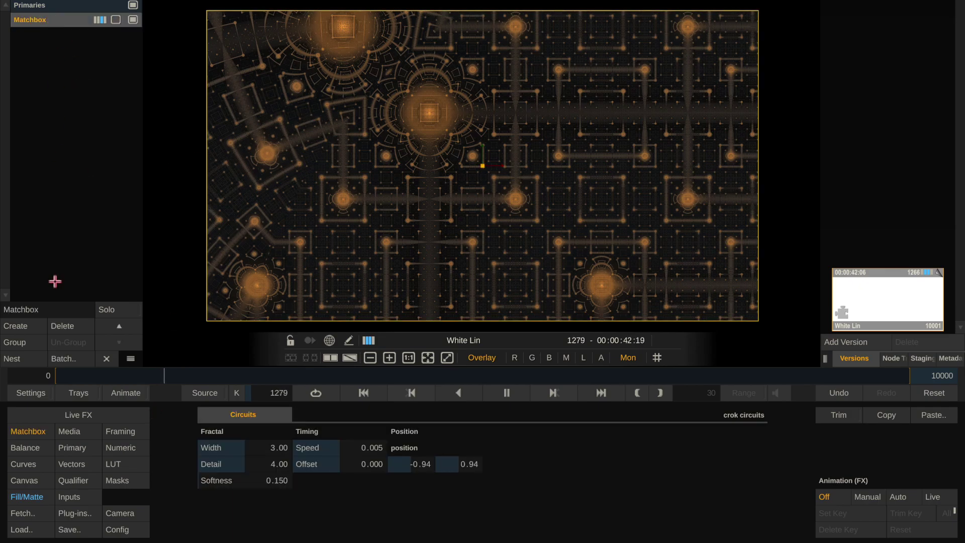
{"action": "left_click", "coordinate": [56, 326]}
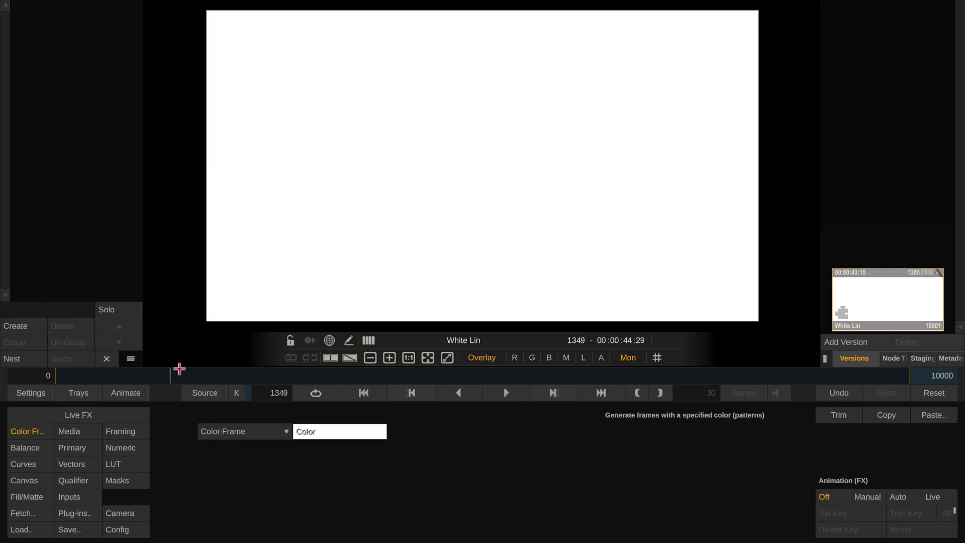
Return the clip to frame 0 and apply the flame shader from the film work favourites on a layer.
{"action": "left_click", "coordinate": [29, 377]}
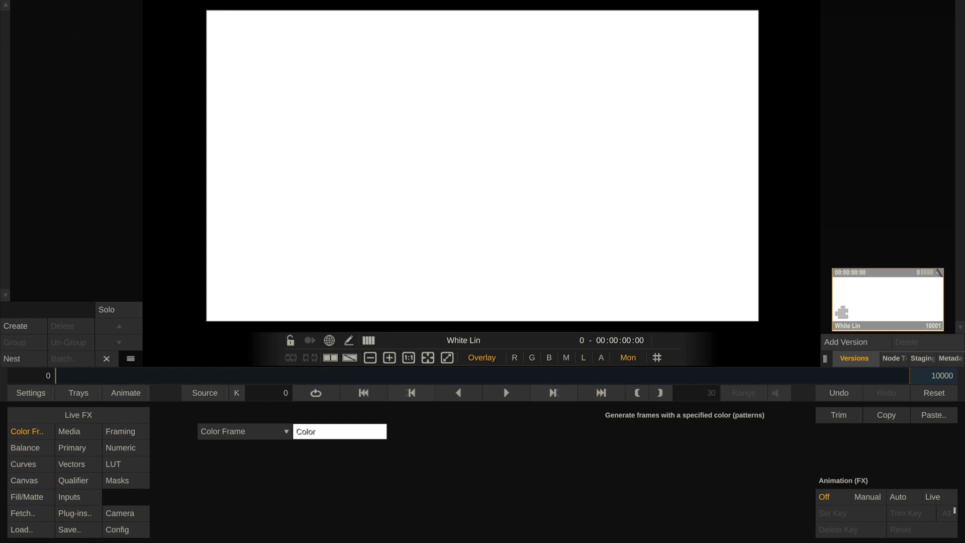
{"action": "left_click", "coordinate": [69, 514]}
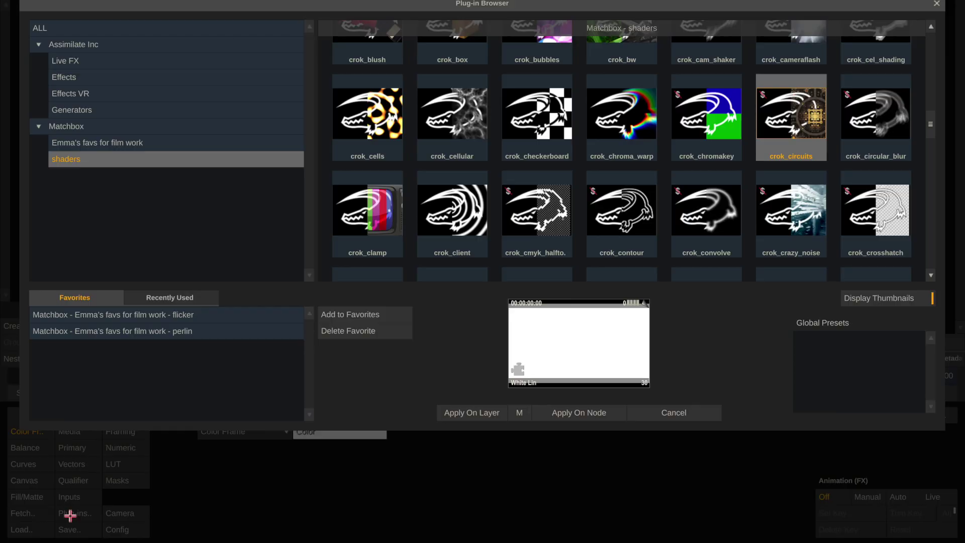
{"action": "left_click", "coordinate": [173, 144]}
{"action": "left_click", "coordinate": [382, 91]}
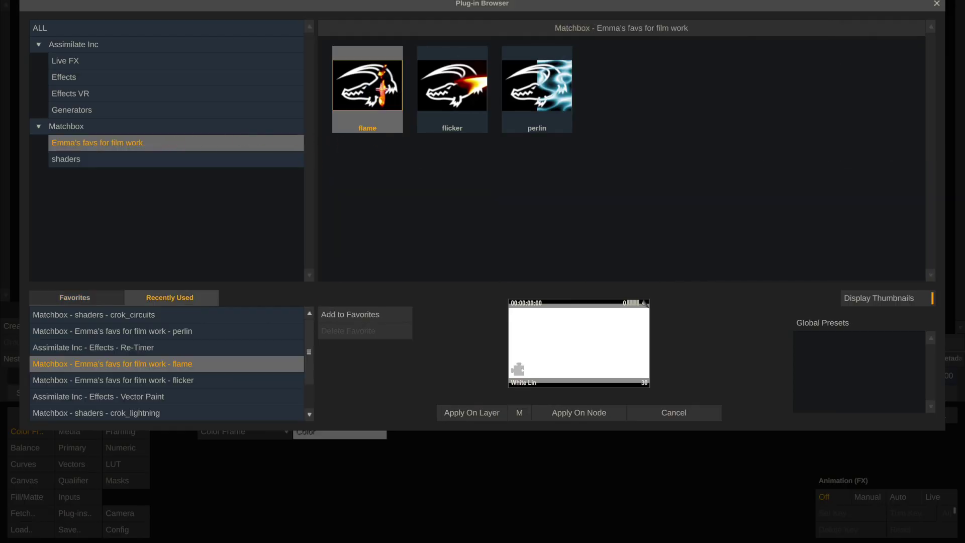
{"action": "left_click", "coordinate": [484, 413]}
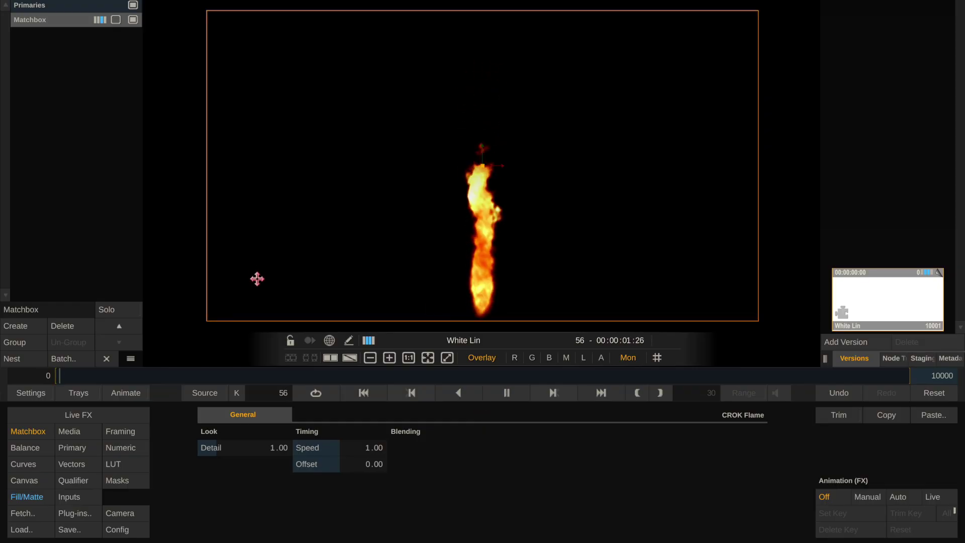
Raise the Flame shader's detail to 1.5 and 3, finishing at a value of 5.
{"action": "left_click", "coordinate": [220, 447]}
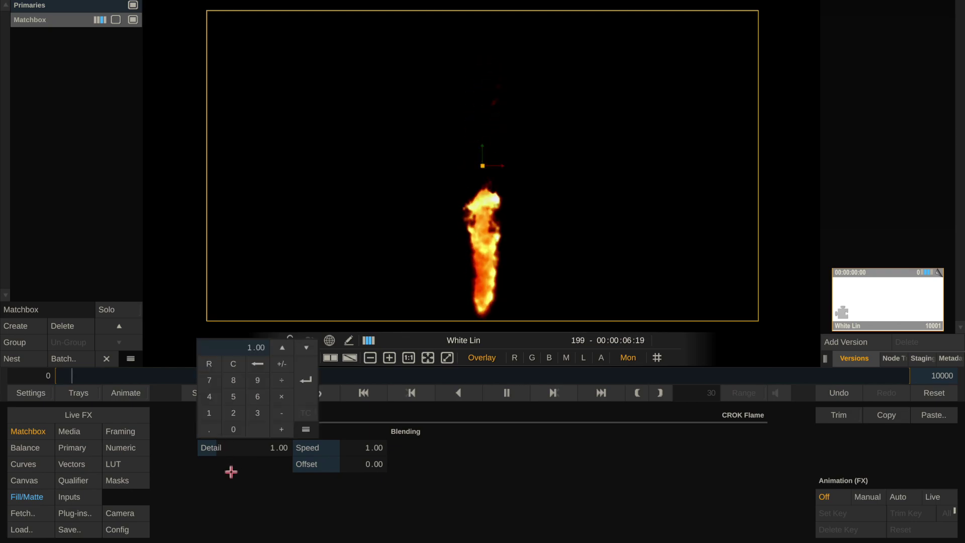
{"action": "type", "text": "1.5"}
{"action": "key", "text": "Return"}
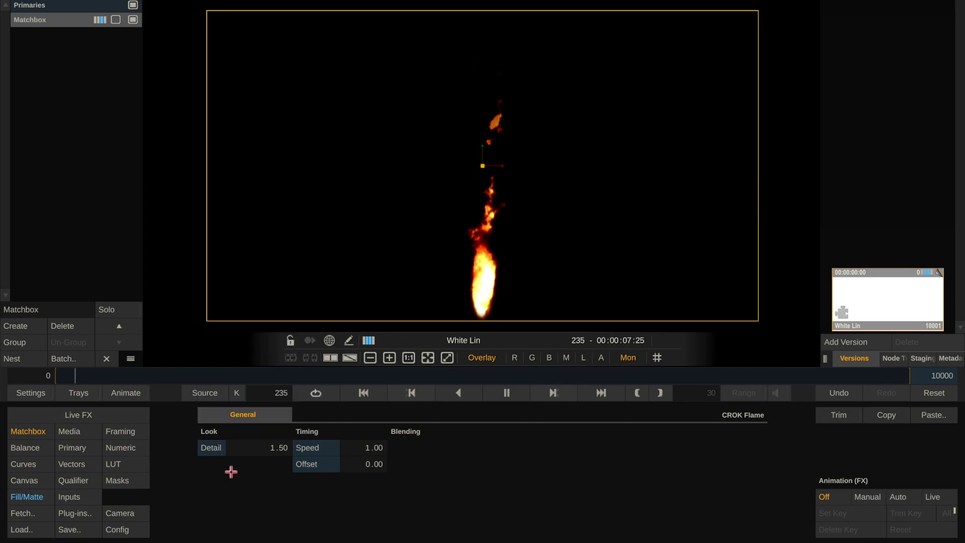
{"action": "left_click", "coordinate": [241, 446]}
{"action": "type", "text": "3"}
{"action": "key", "text": "Return"}
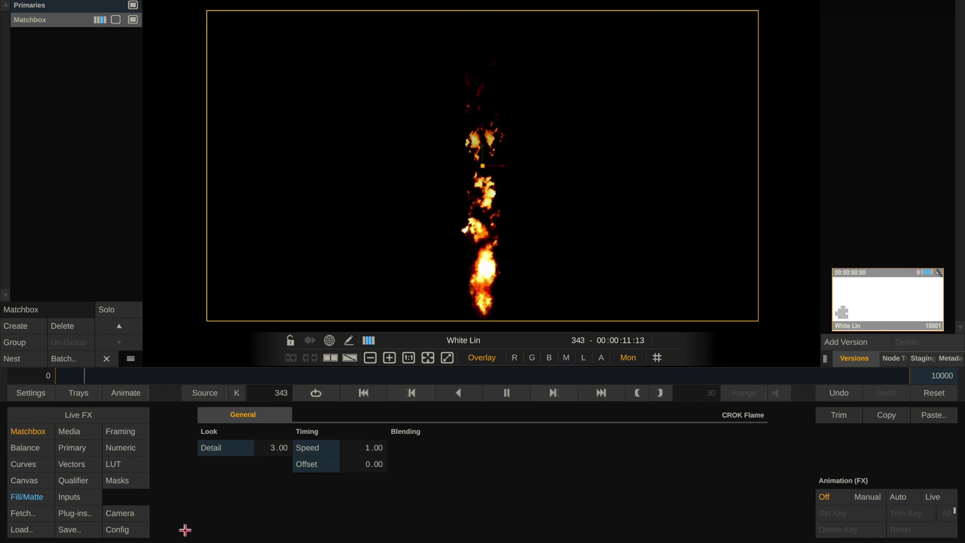
{"action": "left_click", "coordinate": [257, 450]}
{"action": "type", "text": "5"}
{"action": "key", "text": "Return"}
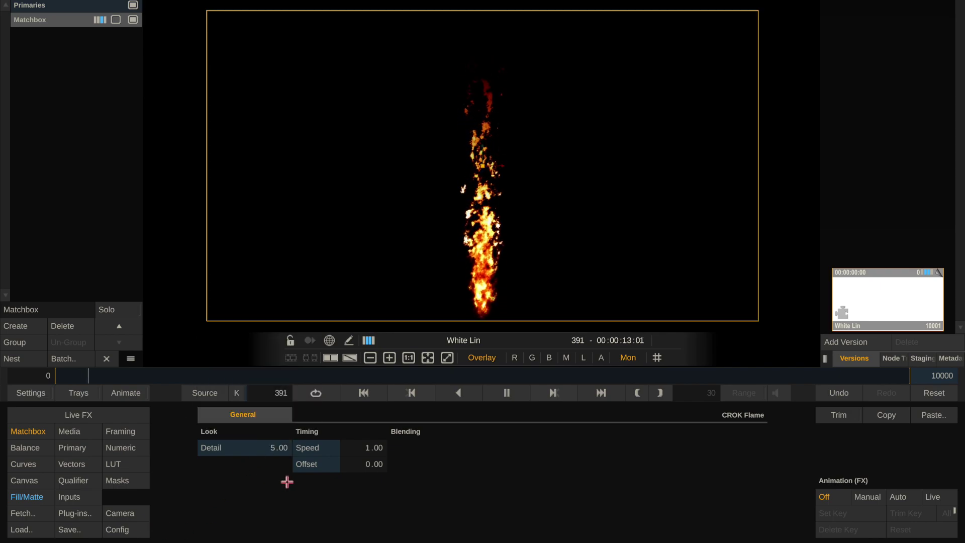
Try a detail of 1 for the Flame shader, and set the detail back to 5.
{"action": "left_click", "coordinate": [271, 447]}
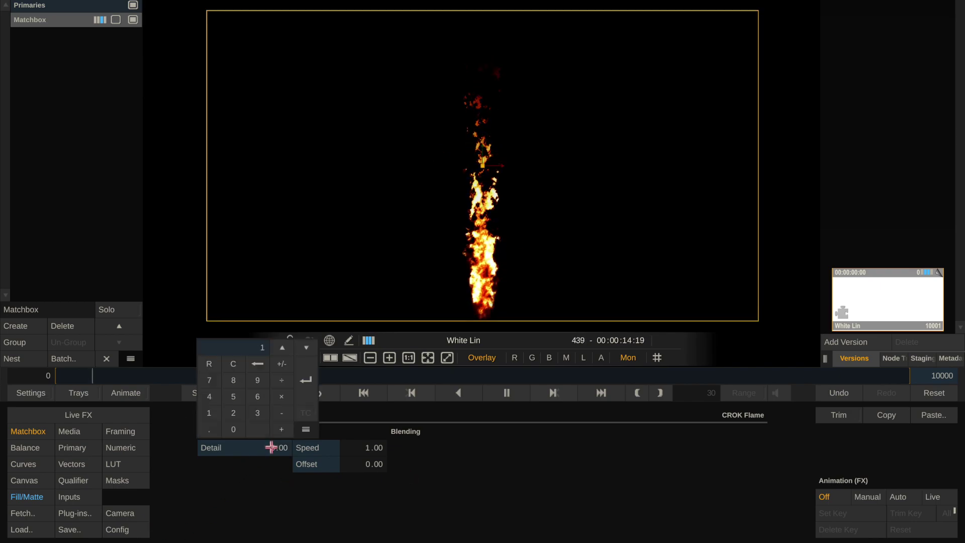
{"action": "type", "text": "1"}
{"action": "key", "text": "Return"}
{"action": "left_click", "coordinate": [272, 448]}
{"action": "type", "text": "5"}
{"action": "key", "text": "Return"}
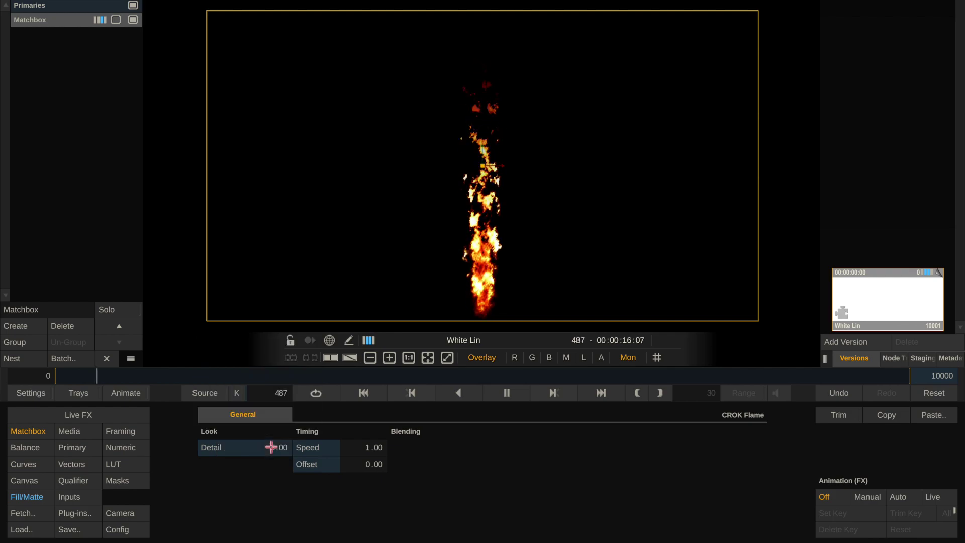
Set the Flame shader's speed to 0.5, and try an offset of 1 before setting the offset to 1.5.
{"action": "left_click", "coordinate": [317, 448]}
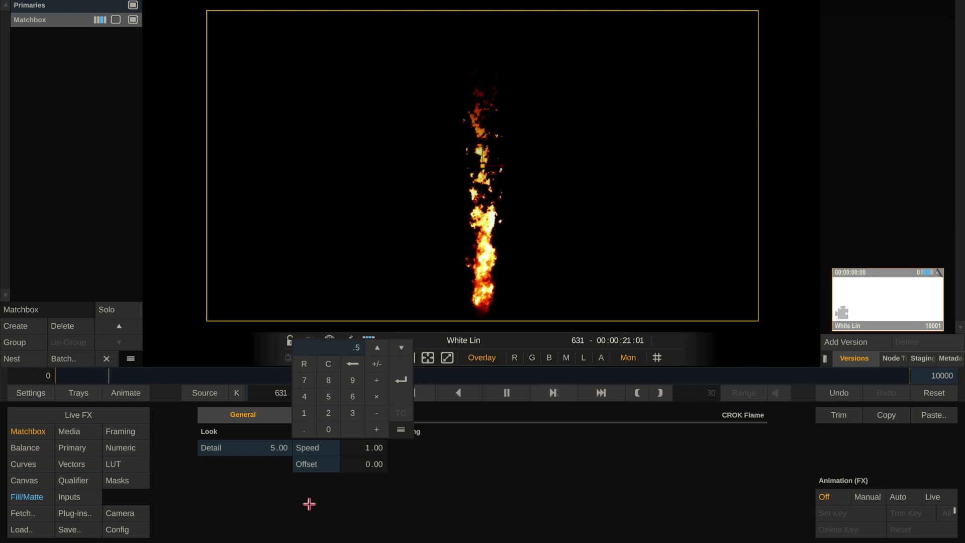
{"action": "key", "text": "Return"}
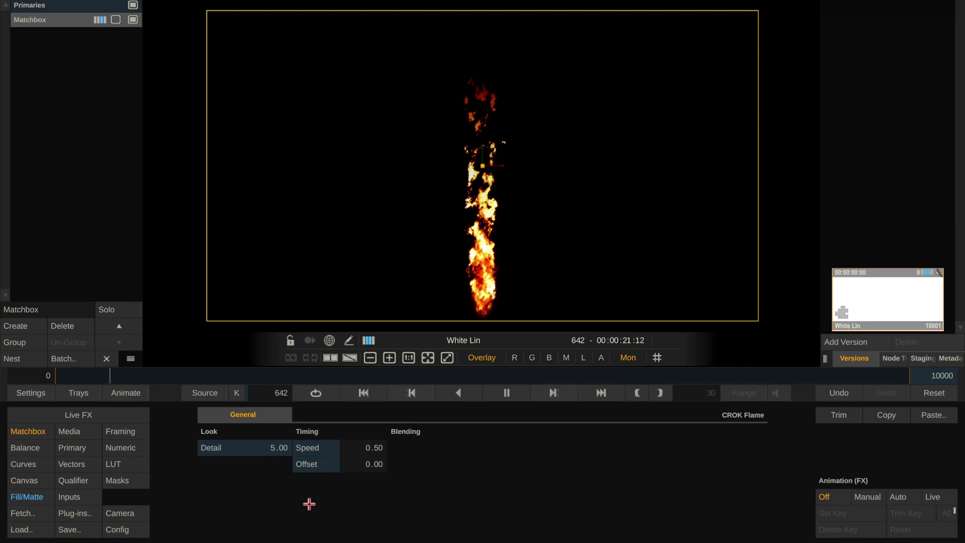
{"action": "left_click", "coordinate": [313, 465]}
{"action": "key", "text": "Return"}
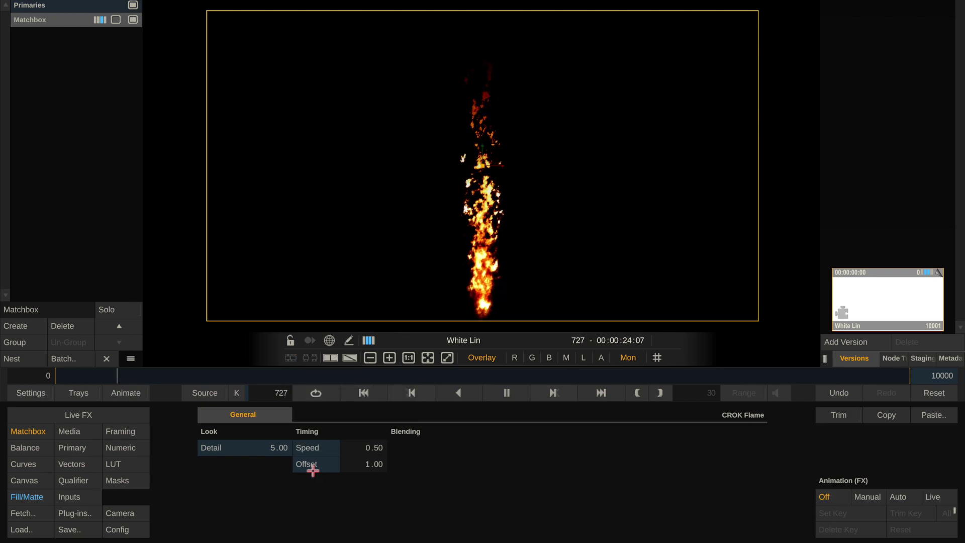
{"action": "left_click", "coordinate": [313, 471]}
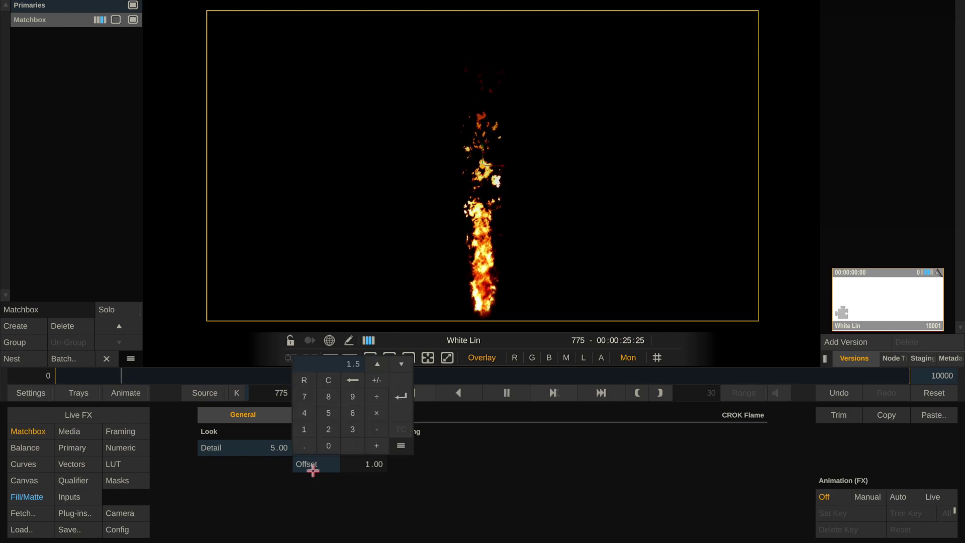
{"action": "type", "text": "1.5"}
{"action": "key", "text": "Return"}
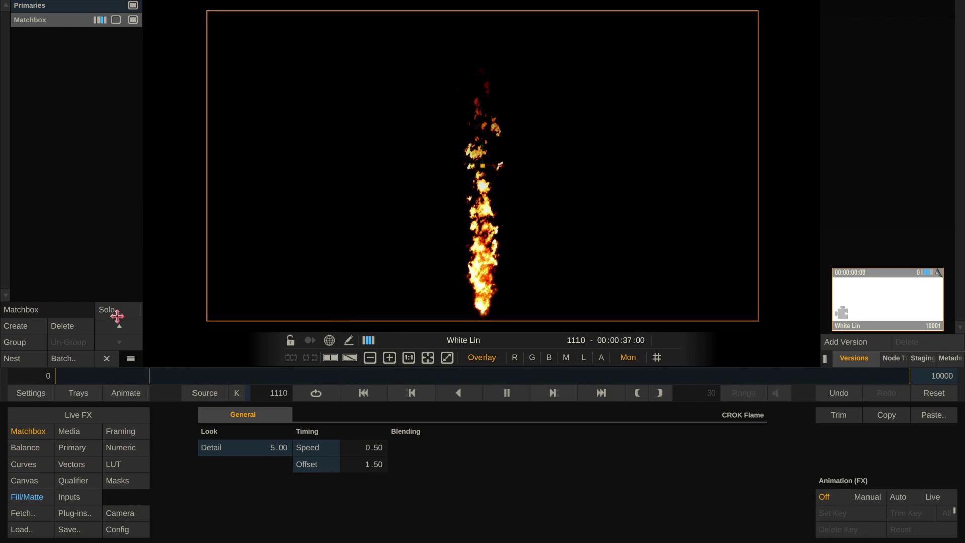
Delete the flame Matchbox layer and change the color frame from white to a saturated blue, about YUV 0.07, 1.00, 0.46.
{"action": "left_click", "coordinate": [53, 321]}
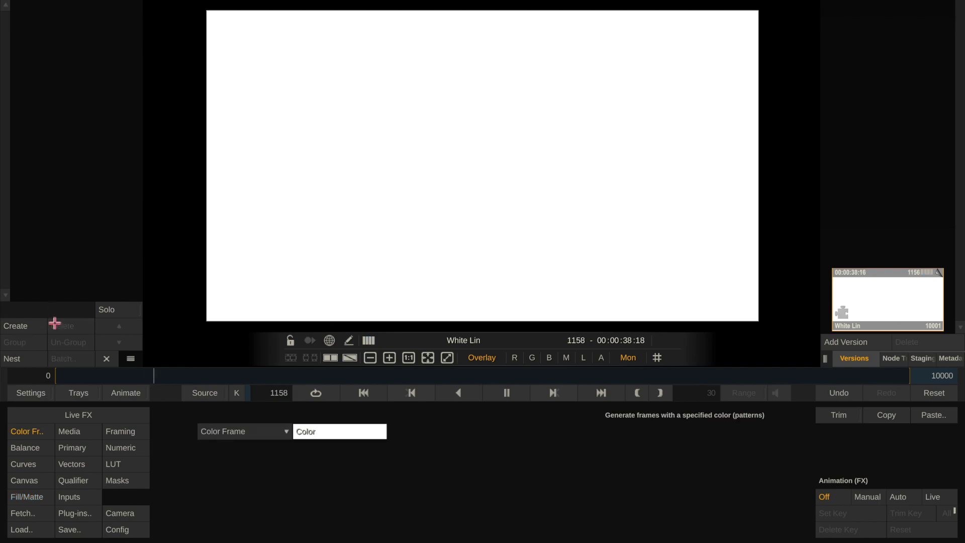
{"action": "left_click", "coordinate": [326, 429]}
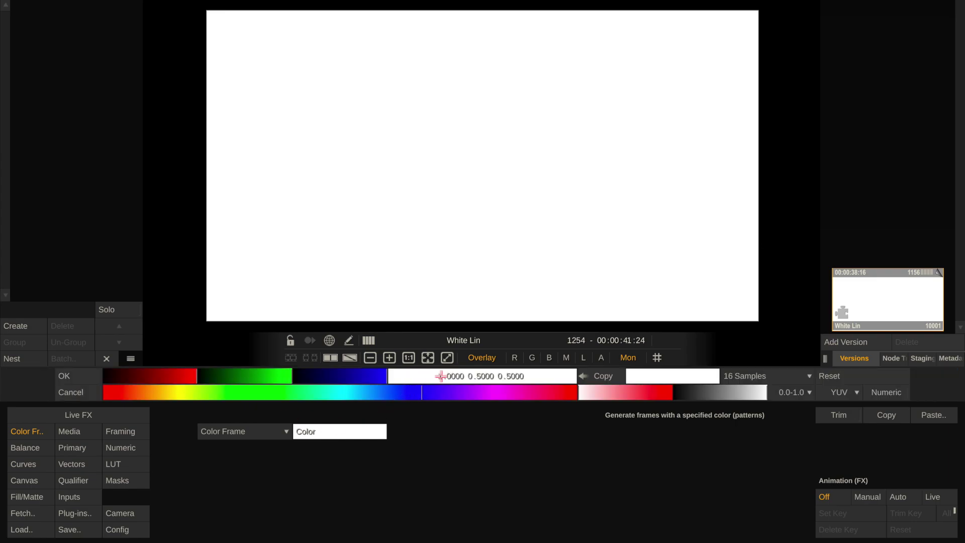
{"action": "key", "text": "Return"}
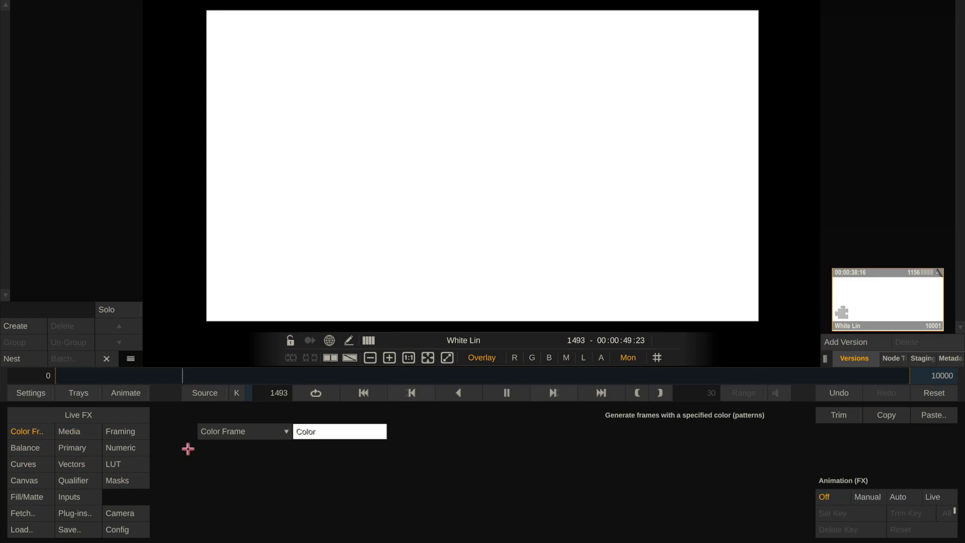
{"action": "left_click", "coordinate": [370, 431]}
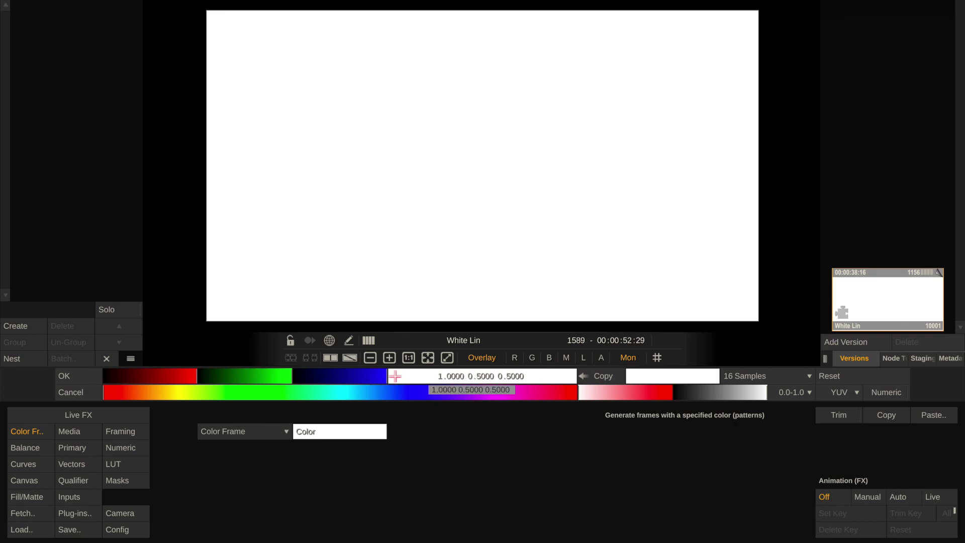
{"action": "left_click_drag", "start_coordinate": [385, 376], "coordinate": [290, 374]}
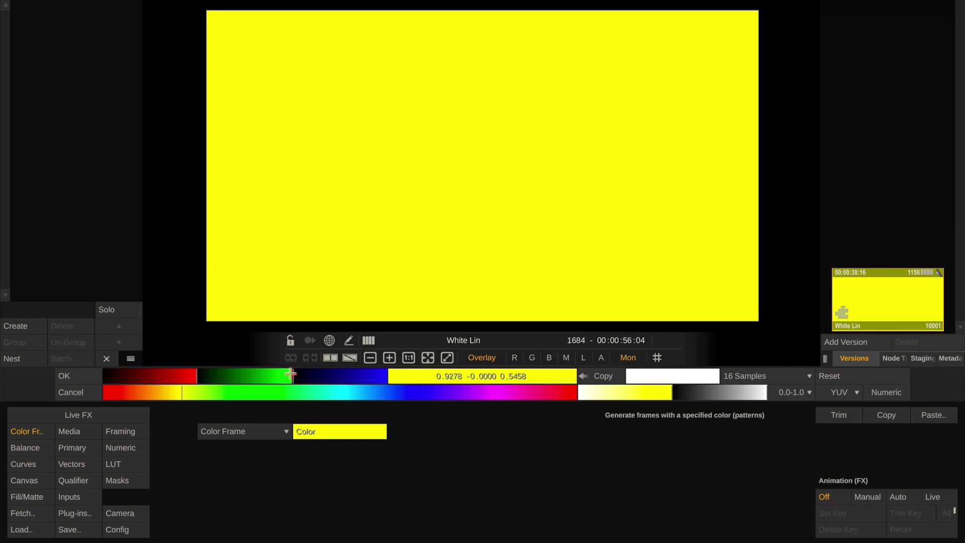
{"action": "mouse_move", "coordinate": [512, 395]}
{"action": "left_click_drag", "start_coordinate": [506, 394], "coordinate": [420, 394]}
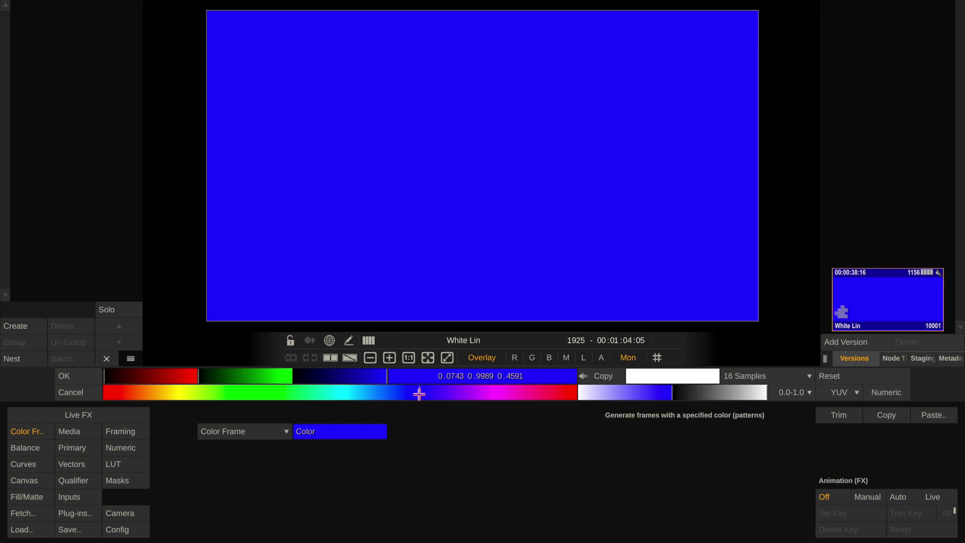
{"action": "key", "text": "Return"}
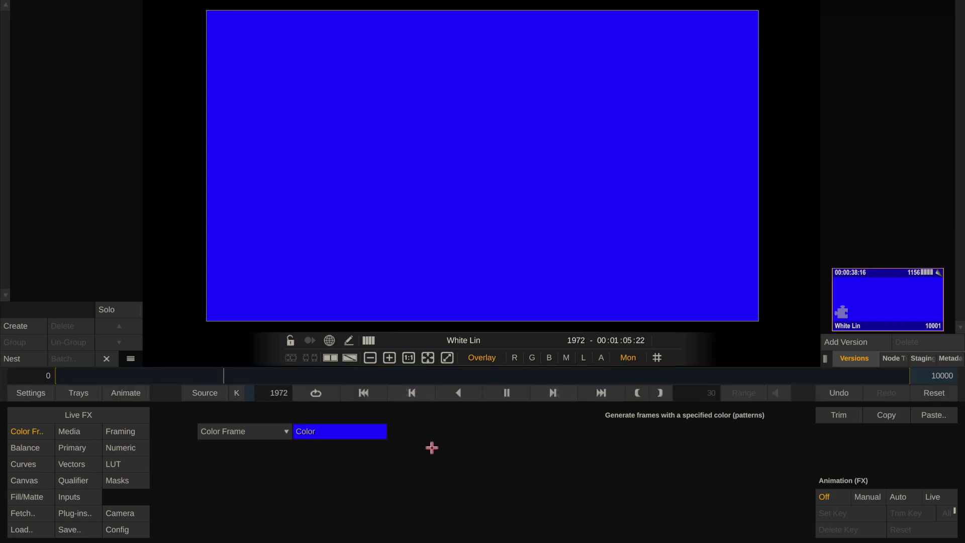
Stop playback, return the clip to frame 0 and apply the perlin Matchbox shader from the film work favourites on a layer.
{"action": "key", "text": "space"}
{"action": "left_click_drag", "start_coordinate": [71, 377], "coordinate": [30, 372]}
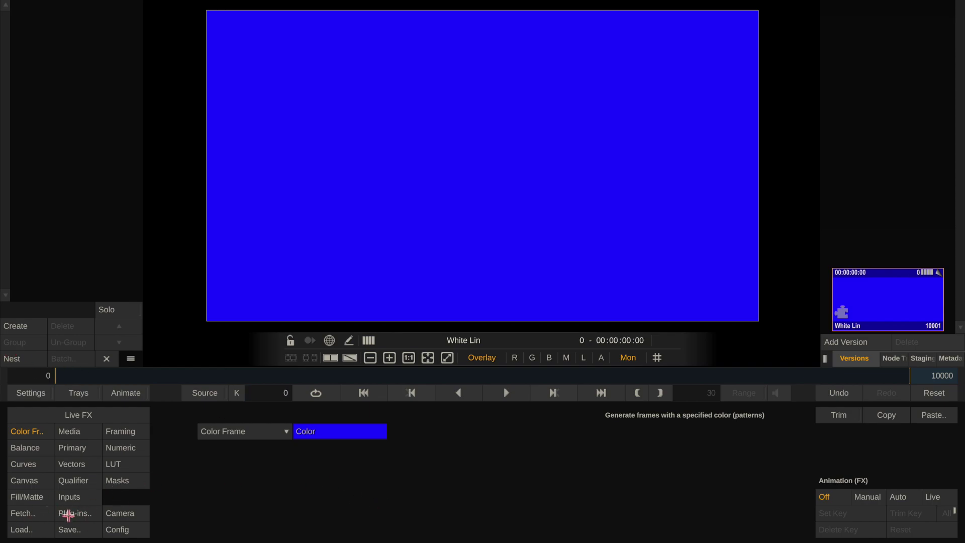
{"action": "left_click", "coordinate": [69, 513]}
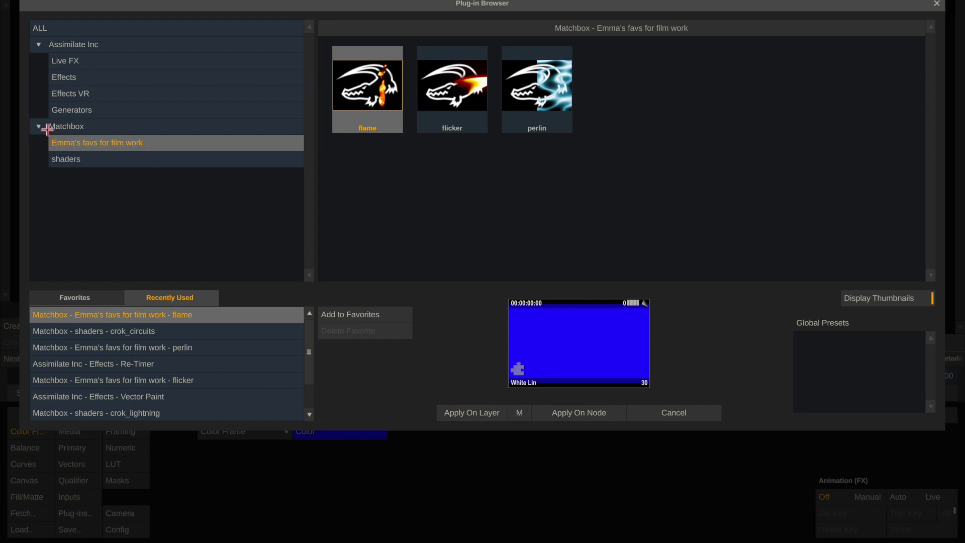
{"action": "left_click", "coordinate": [75, 158]}
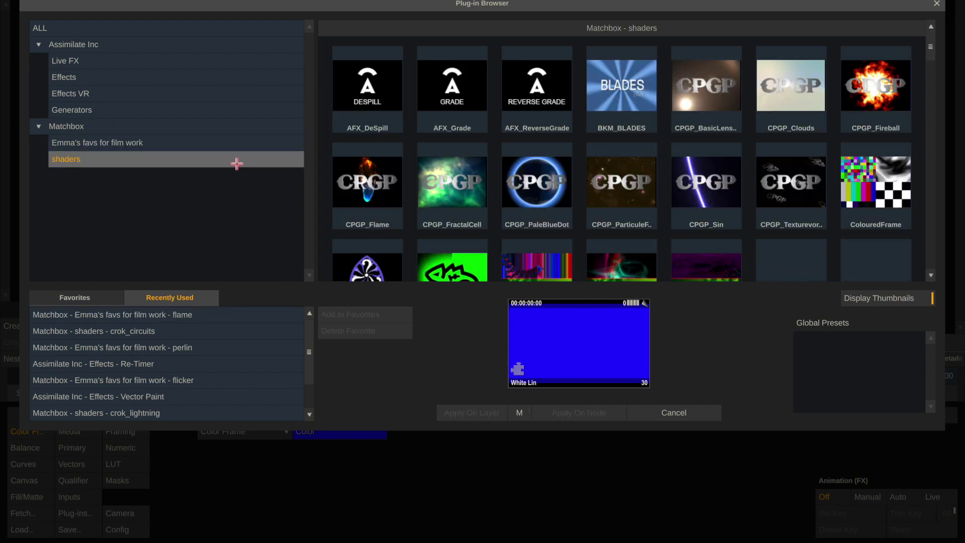
{"action": "left_click", "coordinate": [174, 145]}
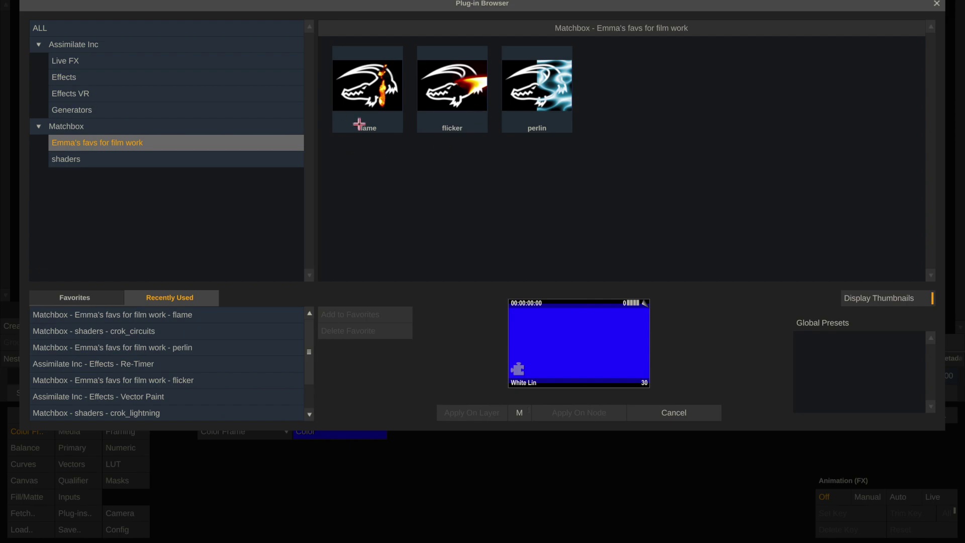
{"action": "left_click", "coordinate": [65, 159]}
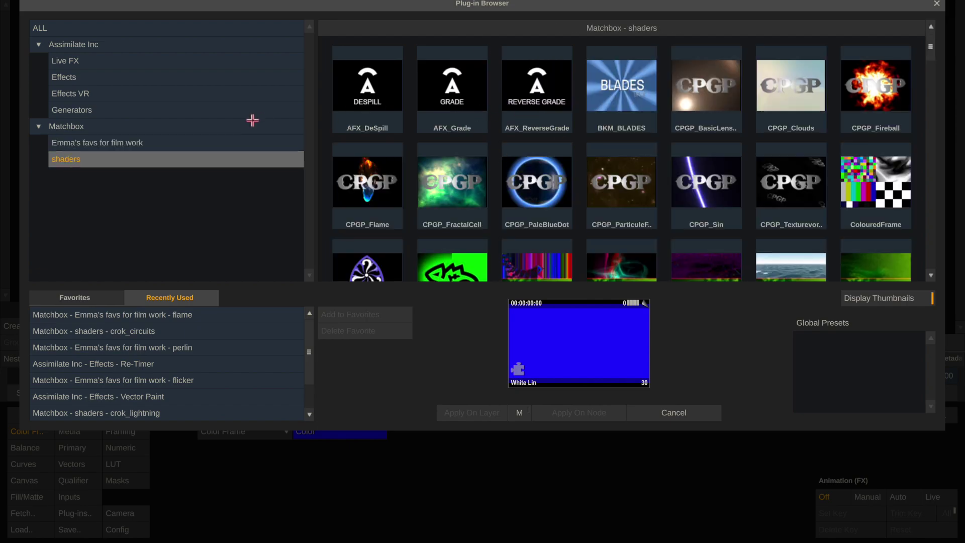
{"action": "left_click", "coordinate": [251, 141]}
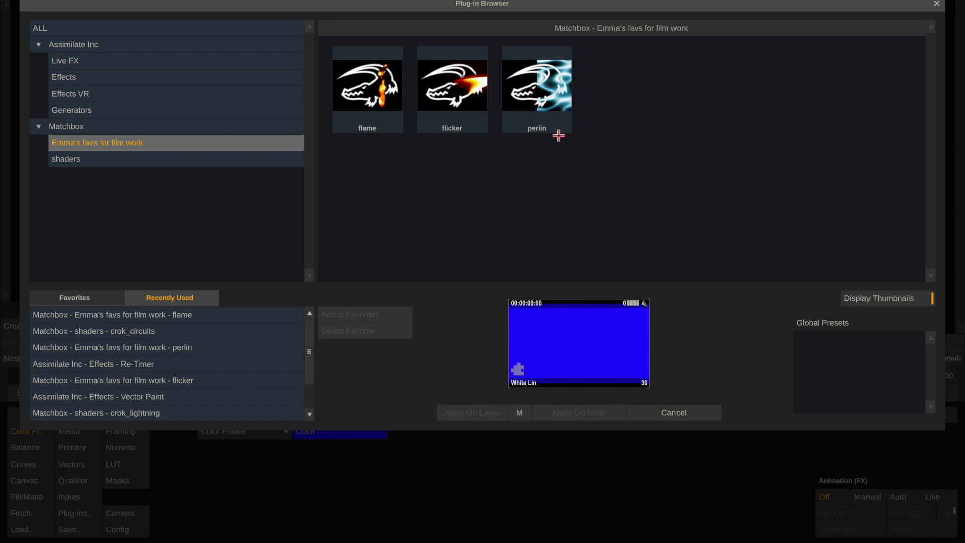
{"action": "left_click", "coordinate": [528, 87]}
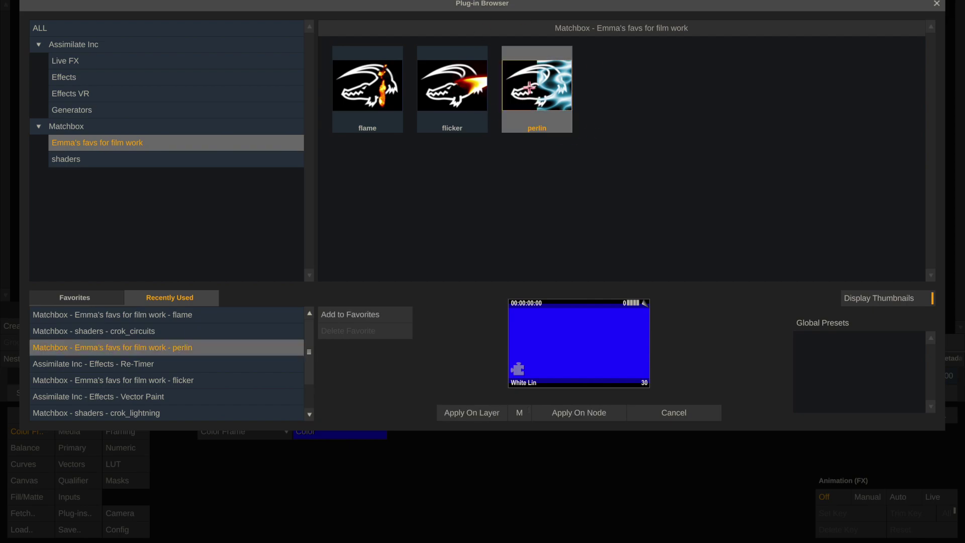
{"action": "left_click", "coordinate": [461, 414]}
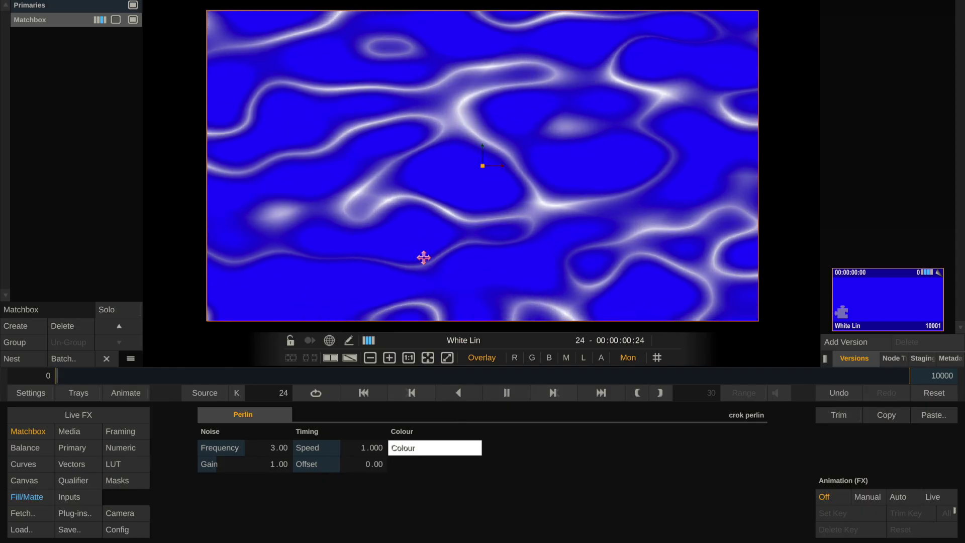
Change the Perlin shader's colour to near black, about YUV 0.00, 0.50, 0.51.
{"action": "left_click", "coordinate": [408, 447]}
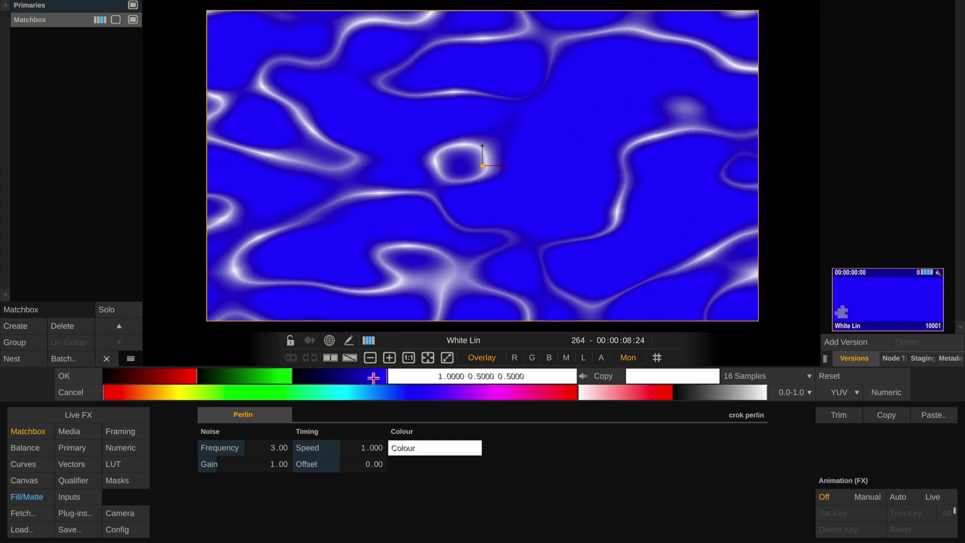
{"action": "left_click_drag", "start_coordinate": [373, 378], "coordinate": [297, 378]}
{"action": "left_click_drag", "start_coordinate": [458, 392], "coordinate": [294, 378]}
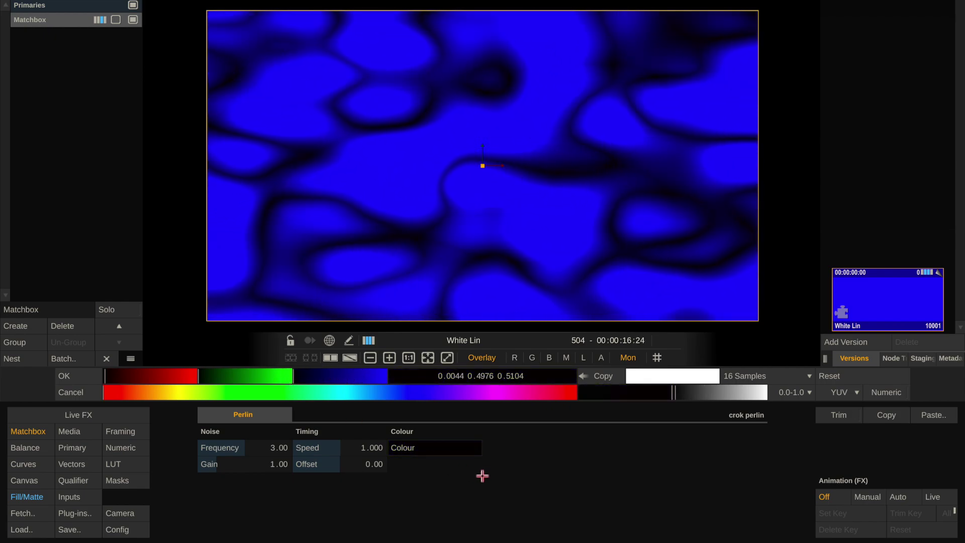
{"action": "left_click", "coordinate": [482, 475]}
Set the Perlin shader's frequency to 4 and its gain to 1.5.
{"action": "left_click", "coordinate": [241, 447]}
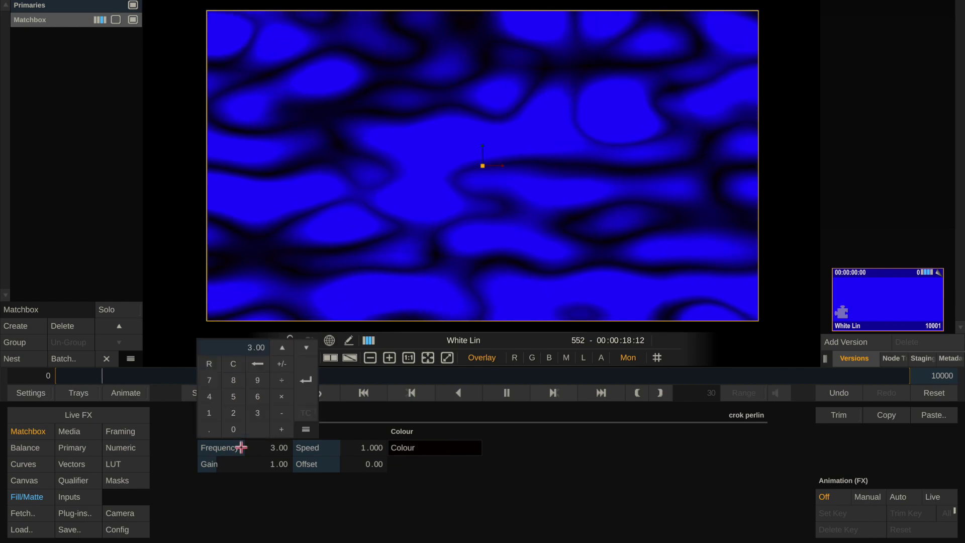
{"action": "type", "text": "4"}
{"action": "key", "text": "Return"}
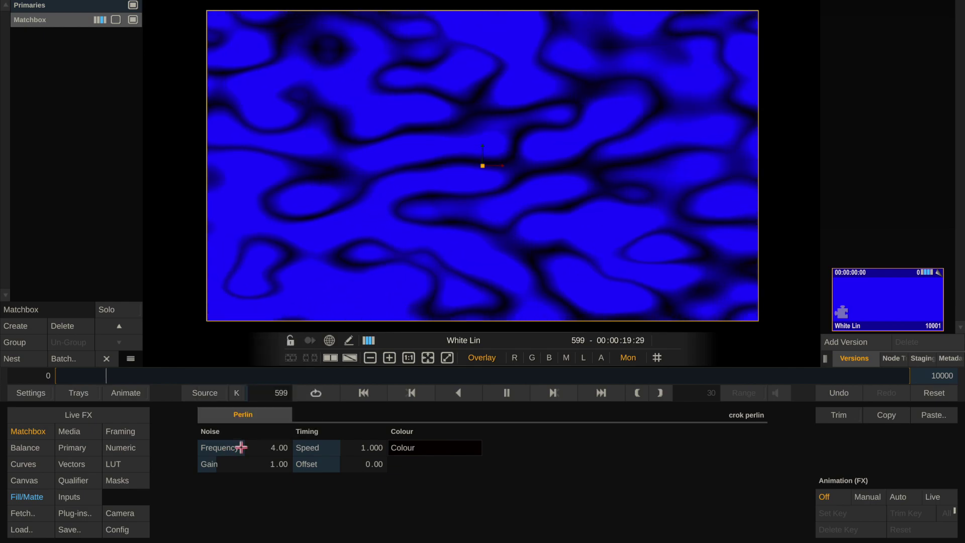
{"action": "left_click", "coordinate": [248, 461]}
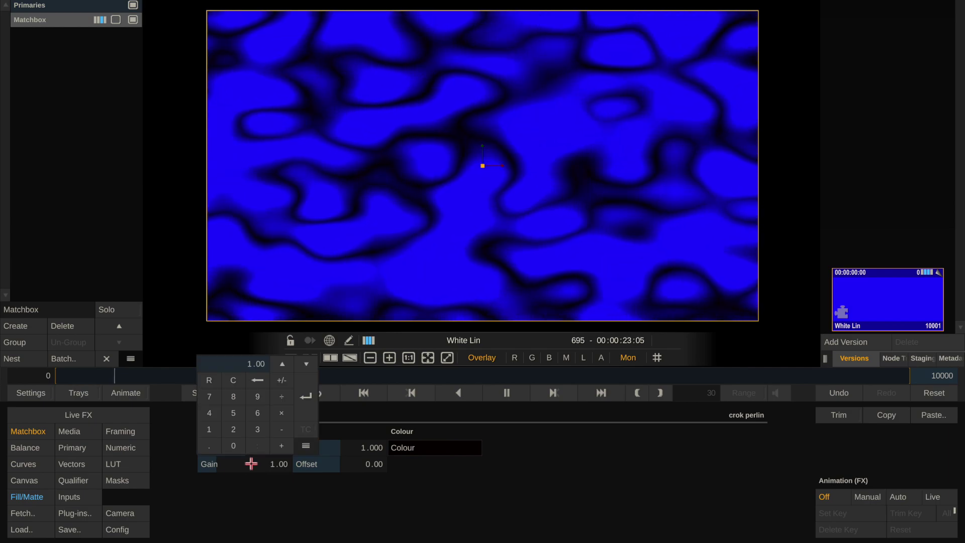
{"action": "type", "text": "1.5"}
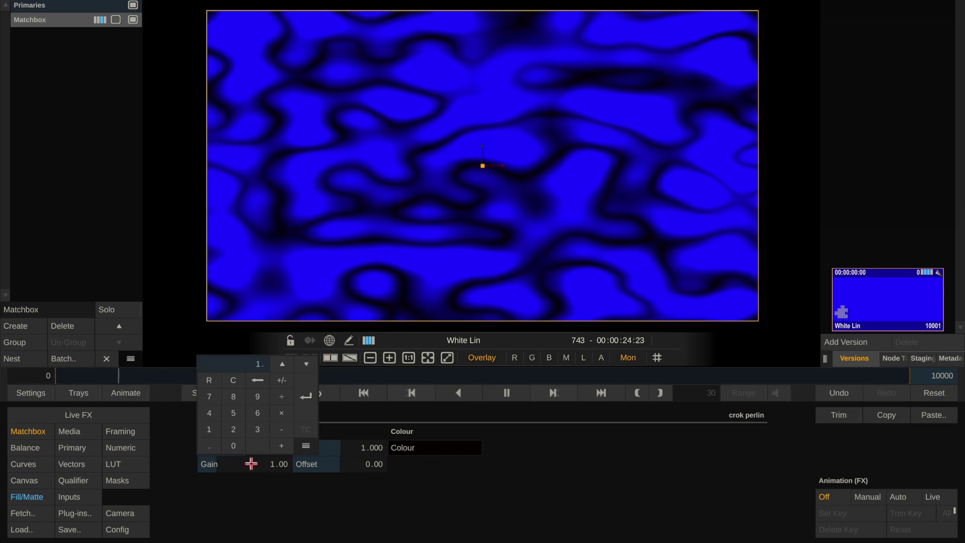
{"action": "key", "text": "Return"}
Try gains of 5 and 3 for the Perlin shader, and set the gain back to 1.5.
{"action": "left_click", "coordinate": [251, 463]}
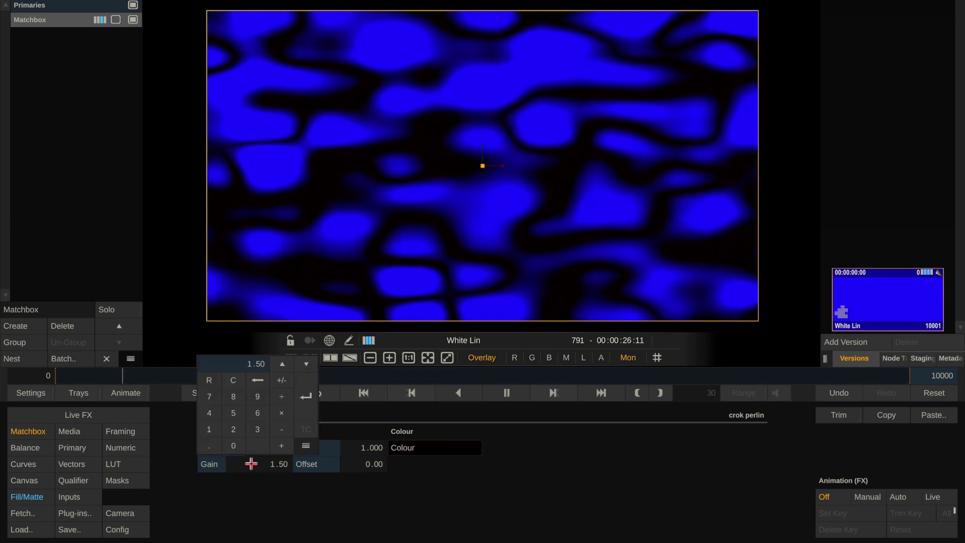
{"action": "type", "text": "5"}
{"action": "key", "text": "Return"}
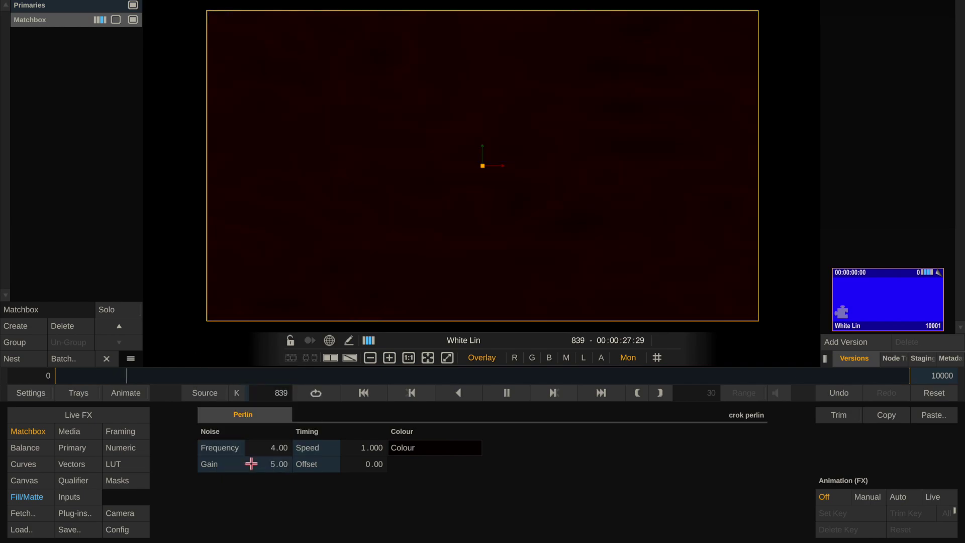
{"action": "left_click", "coordinate": [247, 467]}
{"action": "type", "text": "3"}
{"action": "key", "text": "Return"}
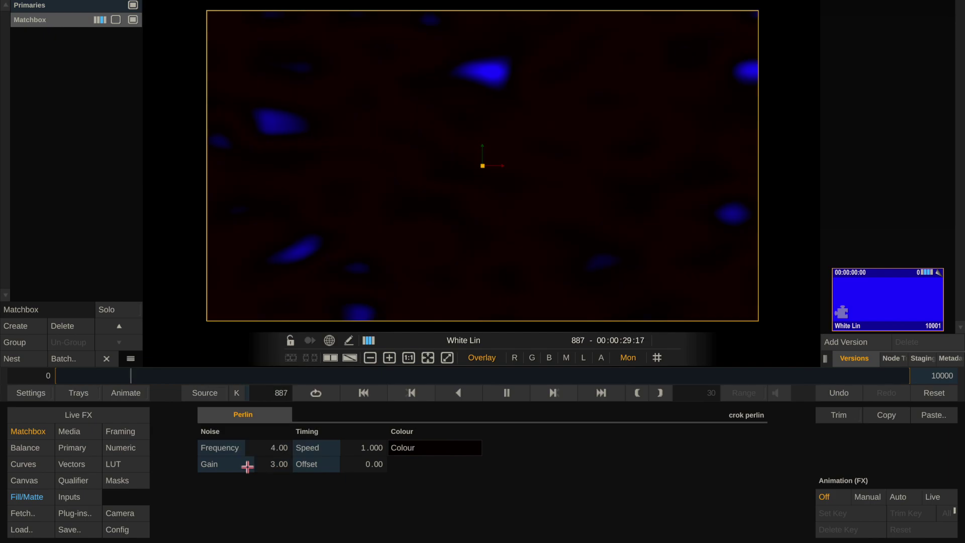
{"action": "left_click", "coordinate": [248, 467]}
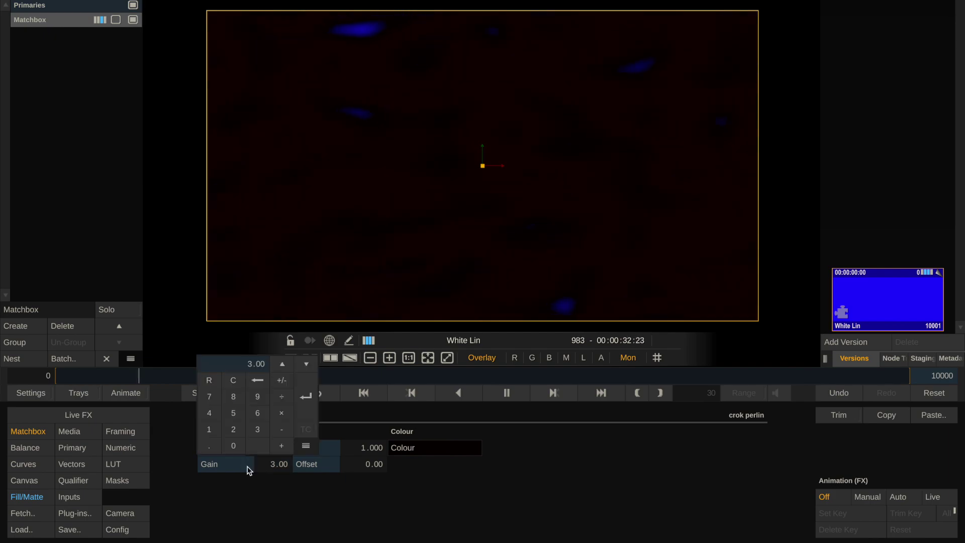
{"action": "type", "text": "1.5"}
{"action": "key", "text": "Return"}
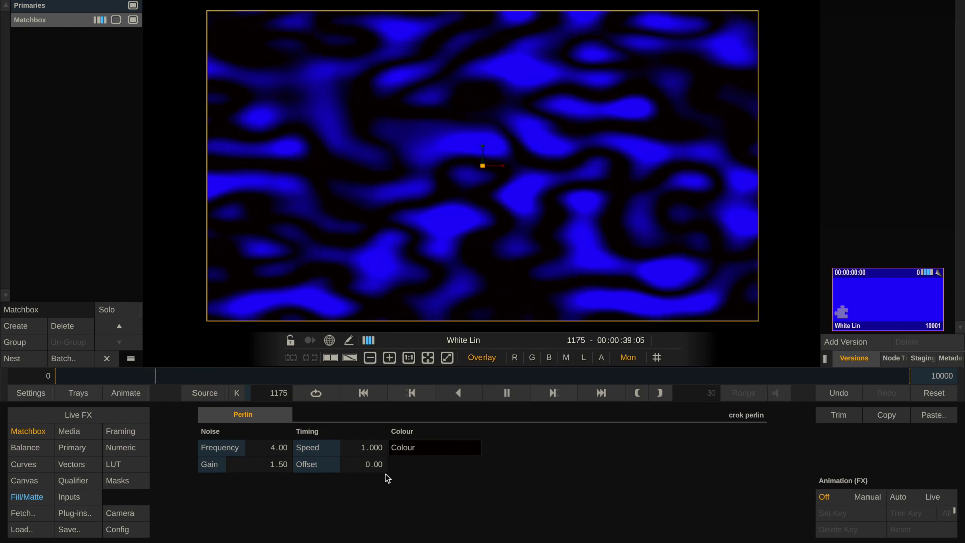
Set the Perlin shader's speed to 0.5 and return to the timeline overview.
{"action": "left_click", "coordinate": [366, 452]}
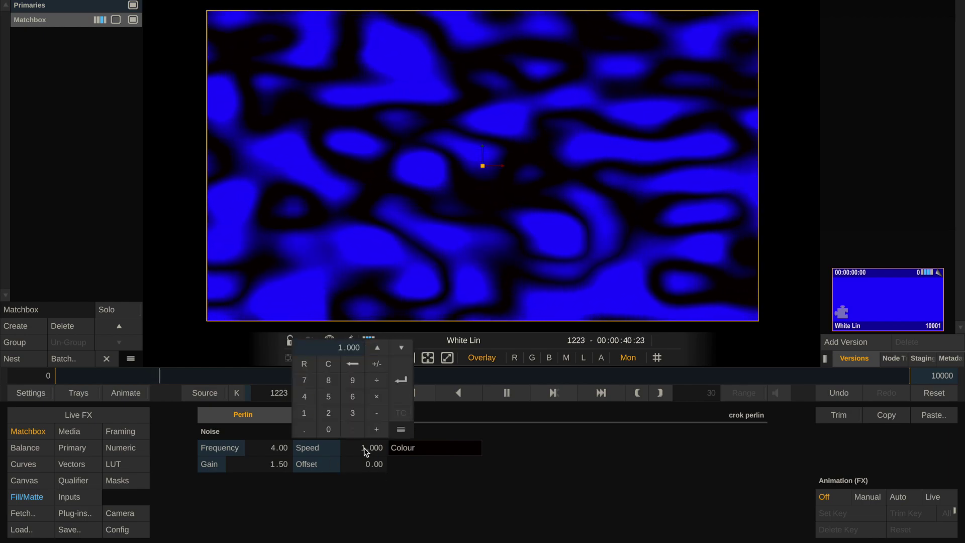
{"action": "type", "text": "0.5"}
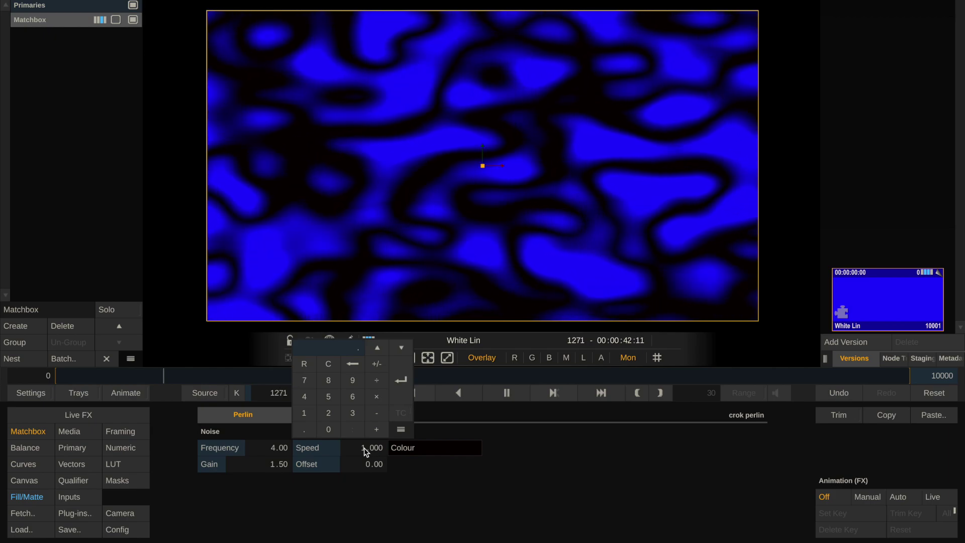
{"action": "key", "text": "Return"}
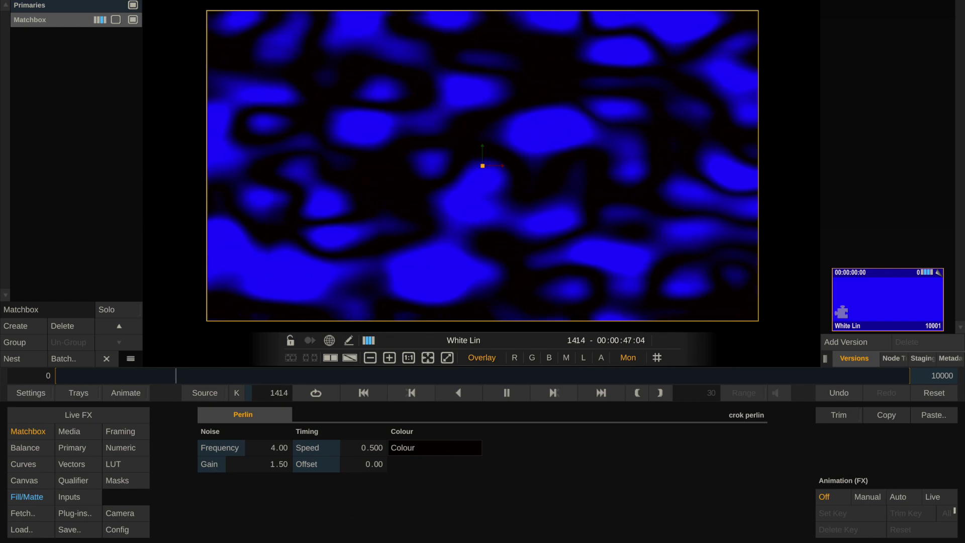
{"action": "key", "text": "Escape"}
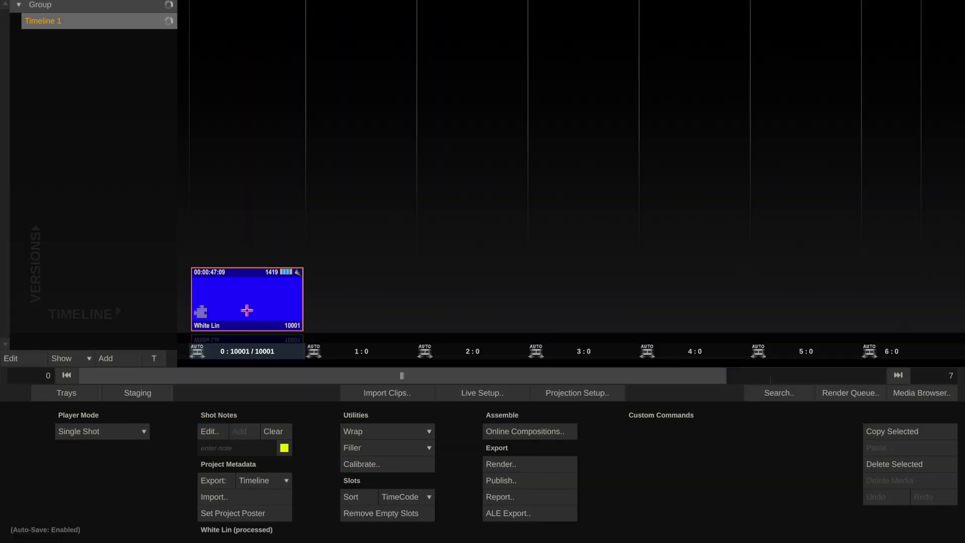
Open the White Lin clip and apply the crok_fractal shader from the Matchbox shaders collection.
{"action": "double_click", "coordinate": [247, 310]}
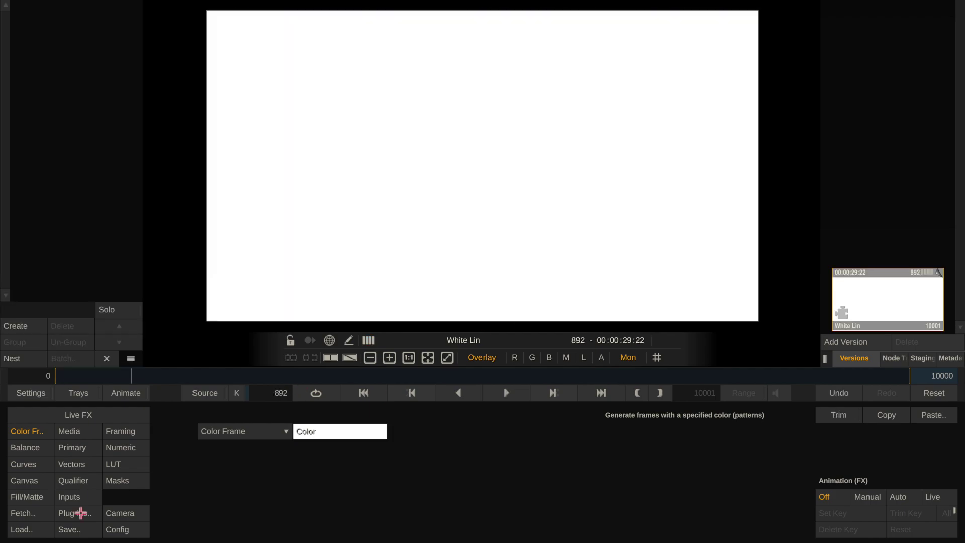
{"action": "left_click", "coordinate": [75, 512]}
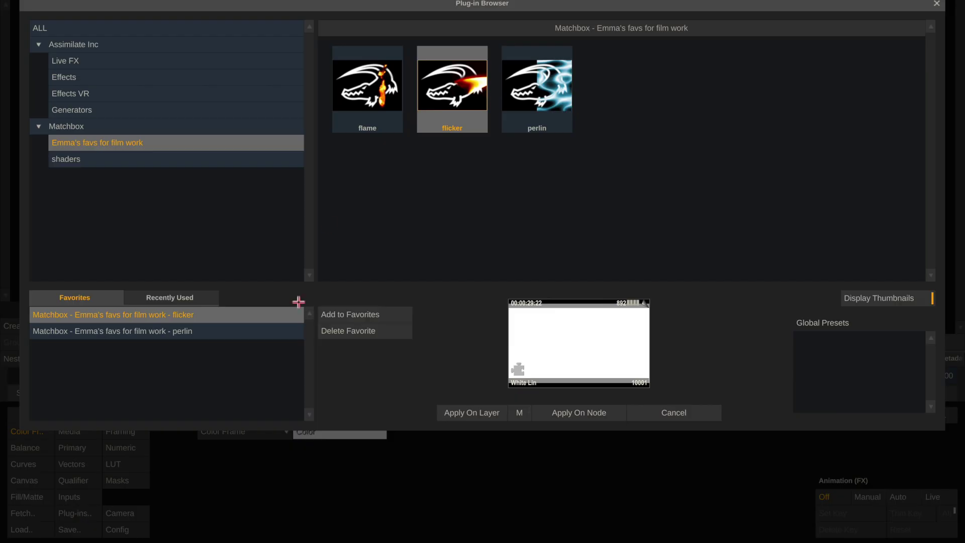
{"action": "left_click", "coordinate": [141, 161]}
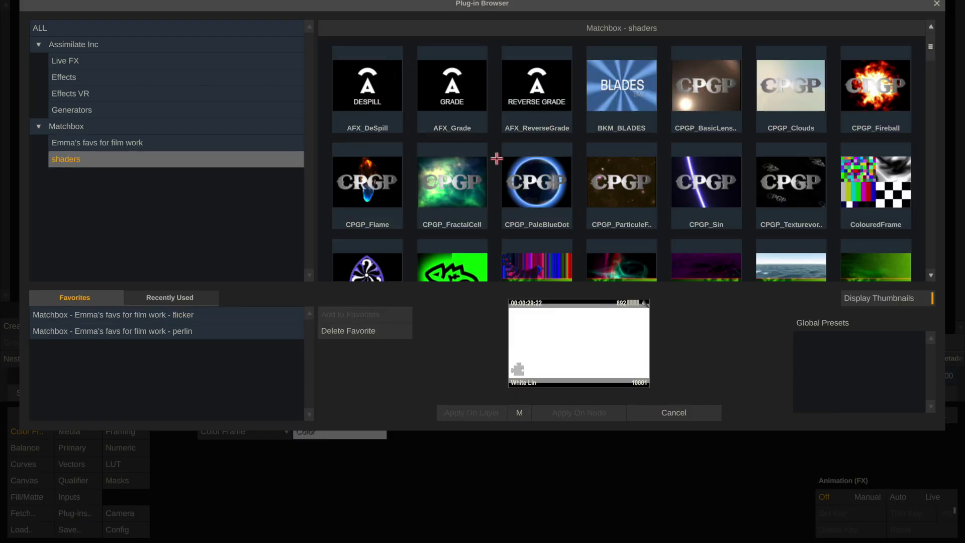
{"action": "scroll", "coordinate": [496, 159], "scroll_direction": "down", "scroll_amount": 10}
{"action": "scroll", "coordinate": [497, 159], "scroll_direction": "down", "scroll_amount": 5}
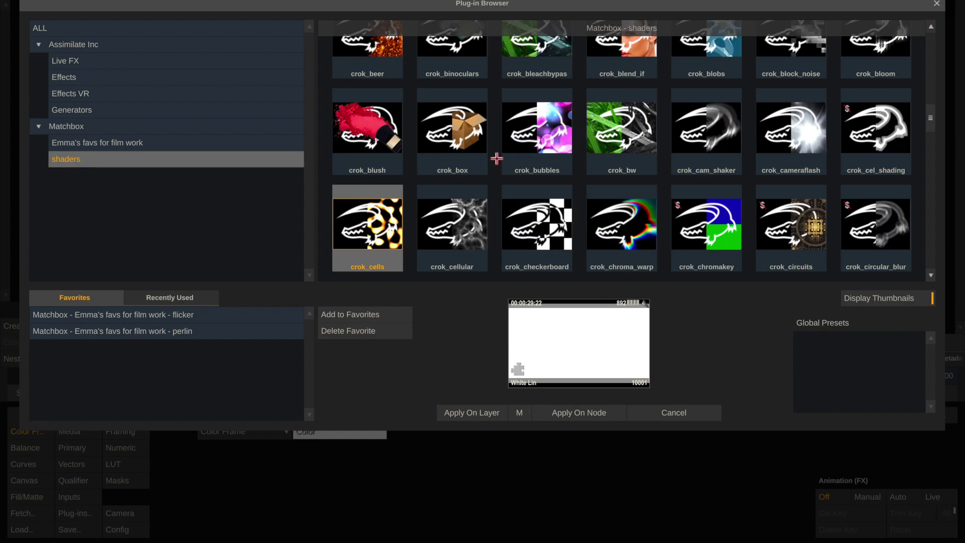
{"action": "scroll", "coordinate": [497, 159], "scroll_direction": "down", "scroll_amount": 4}
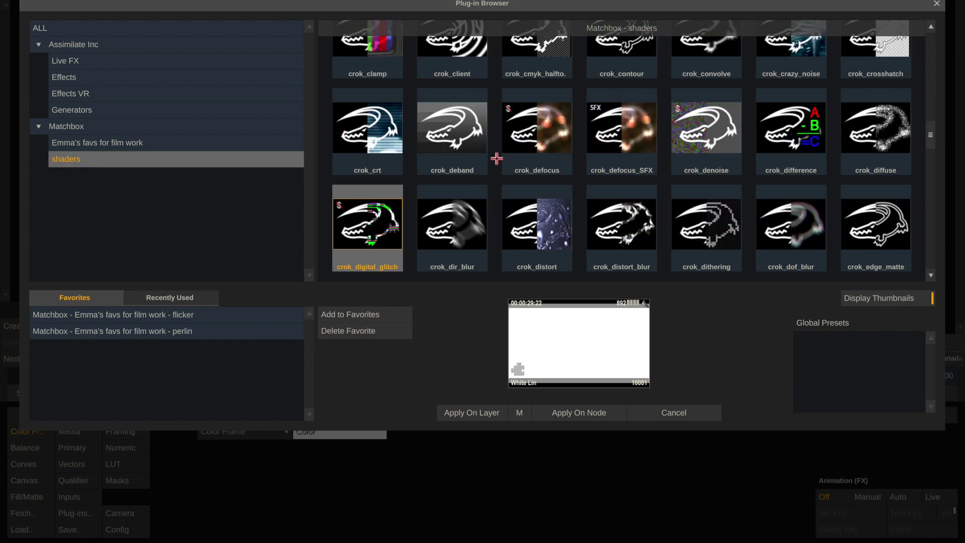
{"action": "scroll", "coordinate": [497, 158], "scroll_direction": "down", "scroll_amount": 4}
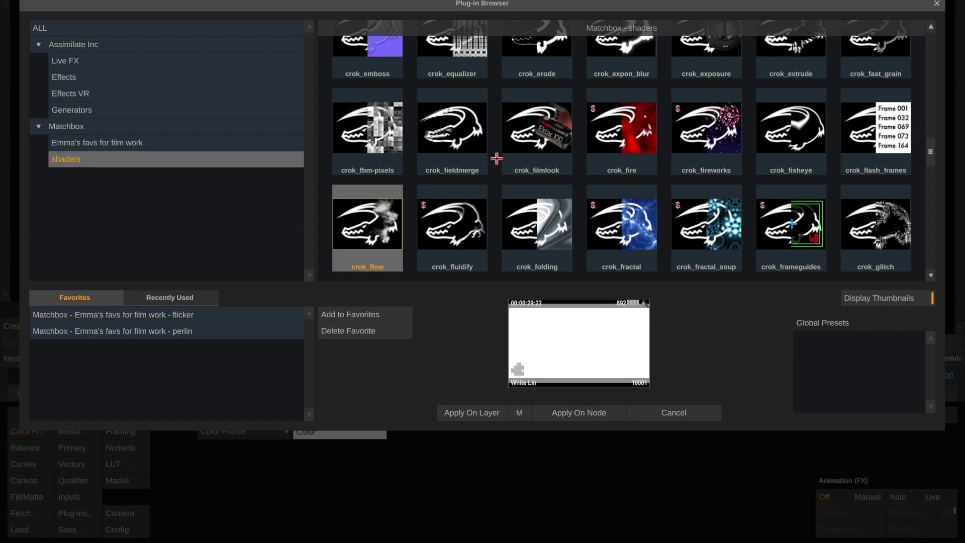
{"action": "scroll", "coordinate": [497, 159], "scroll_direction": "down", "scroll_amount": 2}
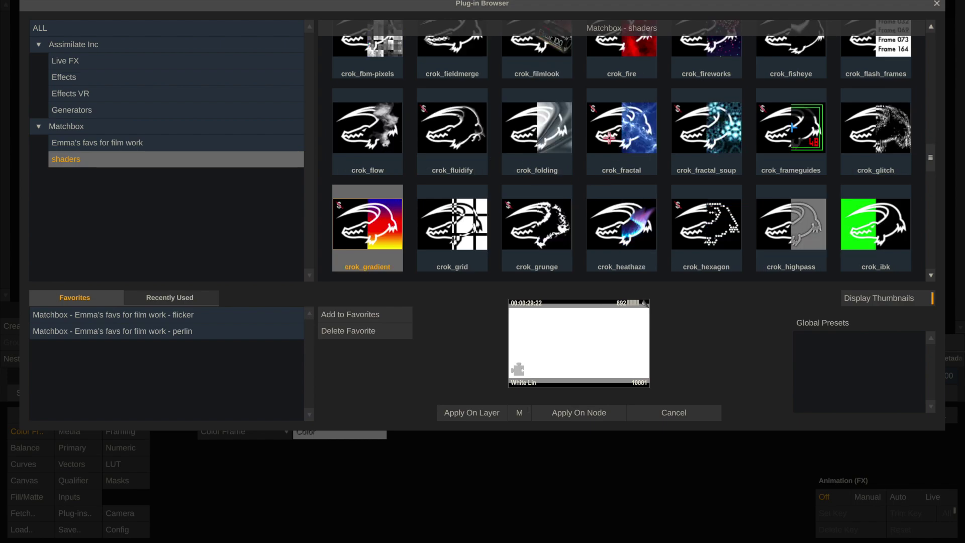
{"action": "double_click", "coordinate": [618, 141]}
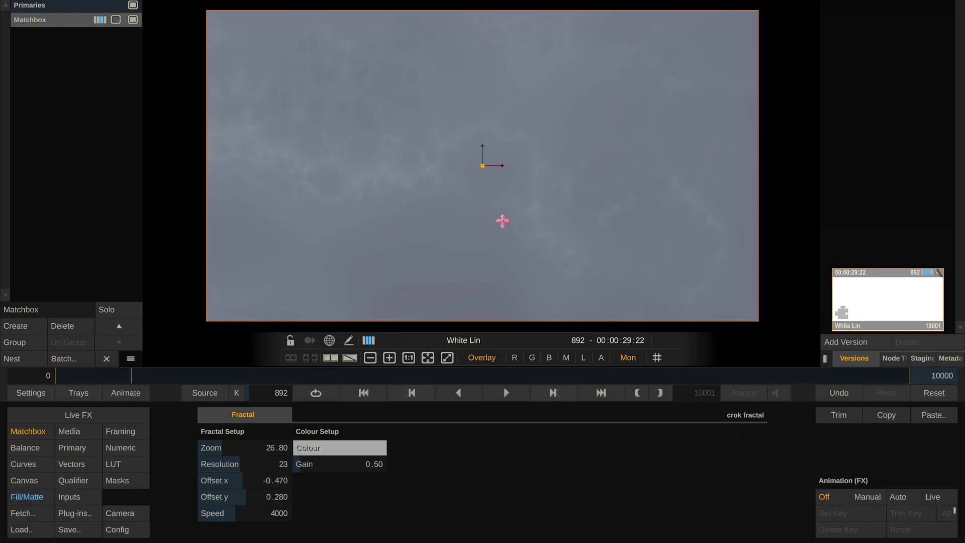
Try a light blue colour for the Fractal shader, about YUV 0.66, 0.68, 0.32.
{"action": "left_click", "coordinate": [311, 448]}
{"action": "left_click_drag", "start_coordinate": [373, 380], "coordinate": [418, 382]}
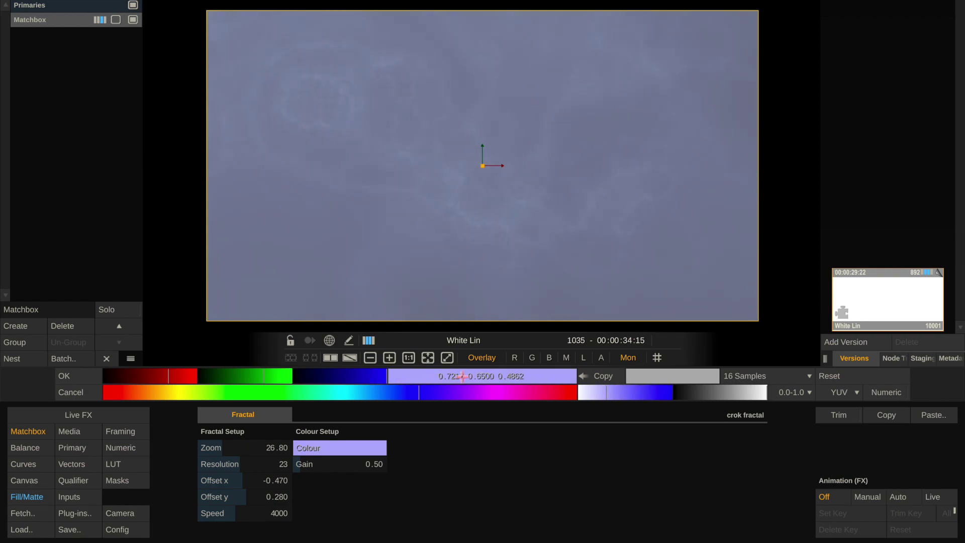
{"action": "mouse_move", "coordinate": [596, 396]}
{"action": "left_mouse_down"}
{"action": "mouse_move", "coordinate": [658, 393]}
{"action": "mouse_move", "coordinate": [635, 403]}
{"action": "left_mouse_up"}
{"action": "left_click_drag", "start_coordinate": [241, 377], "coordinate": [265, 378]}
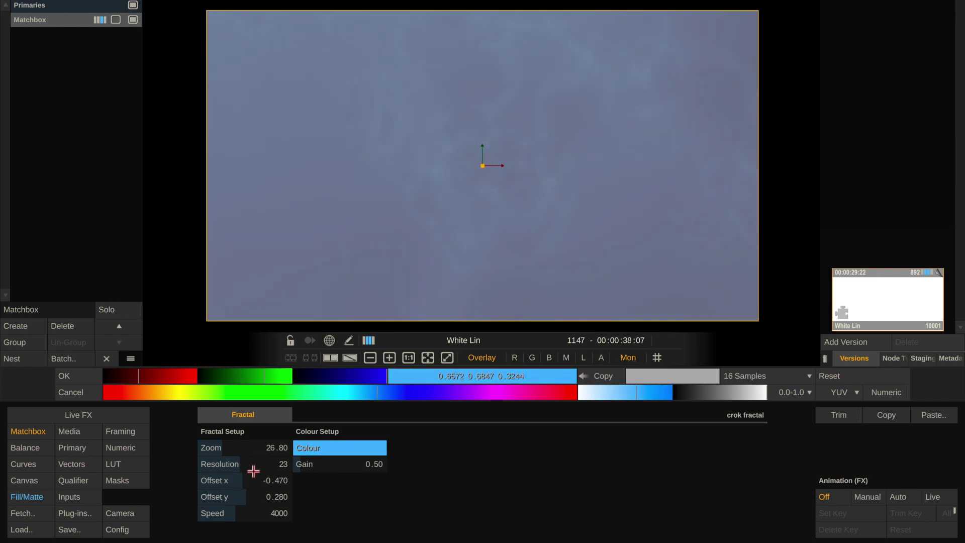
{"action": "left_click", "coordinate": [240, 446]}
Set the Fractal shader's zoom to 1.5.
{"action": "left_click", "coordinate": [240, 447]}
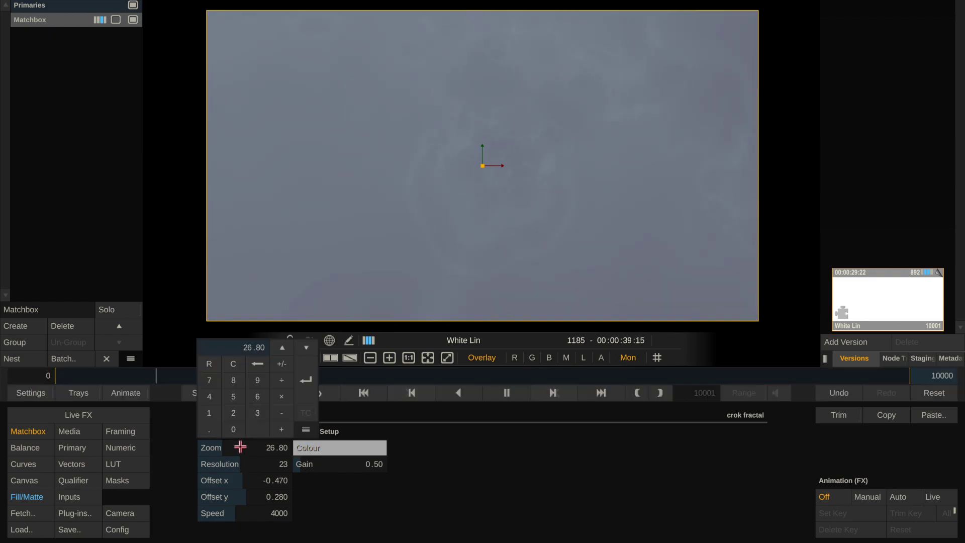
{"action": "key", "text": "Return"}
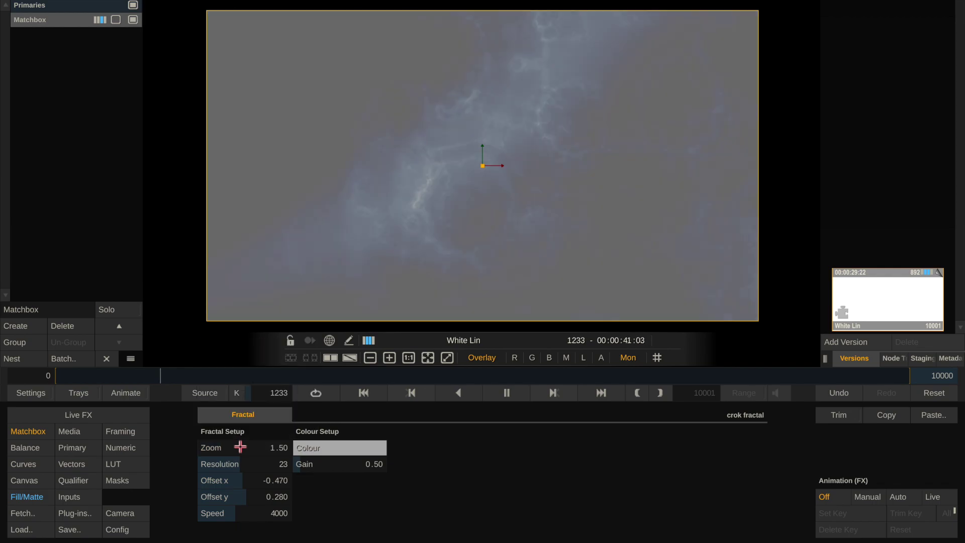
Set the Fractal shader's zoom to 5 and change its colour to a dark violet.
{"action": "left_click", "coordinate": [240, 446]}
{"action": "type", "text": "5"}
{"action": "key", "text": "Return"}
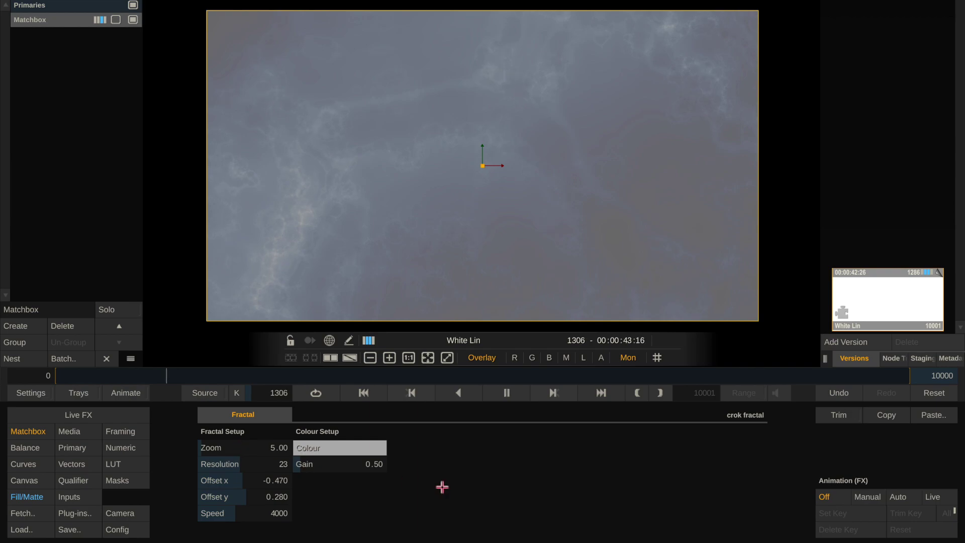
{"action": "left_click", "coordinate": [329, 447]}
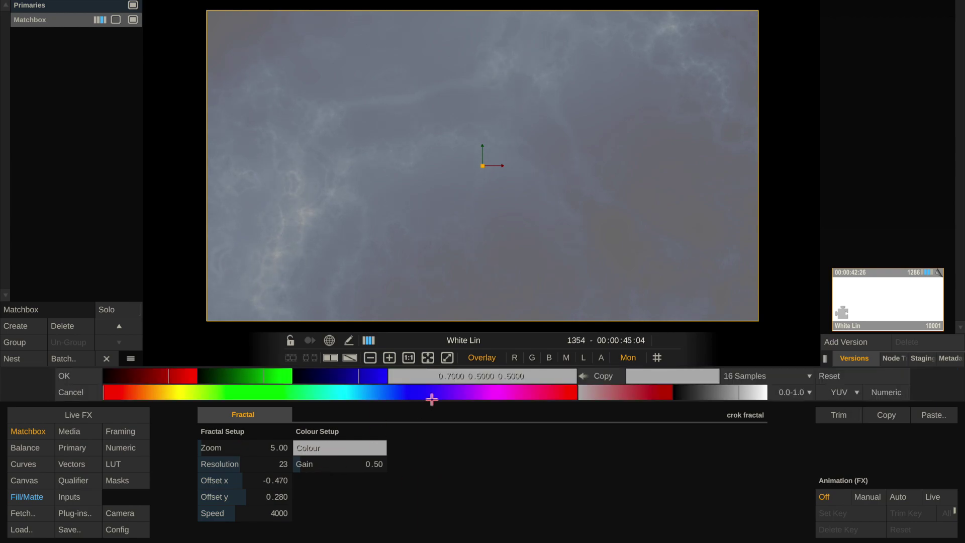
{"action": "left_click_drag", "start_coordinate": [642, 400], "coordinate": [682, 393]}
{"action": "key", "text": "Return"}
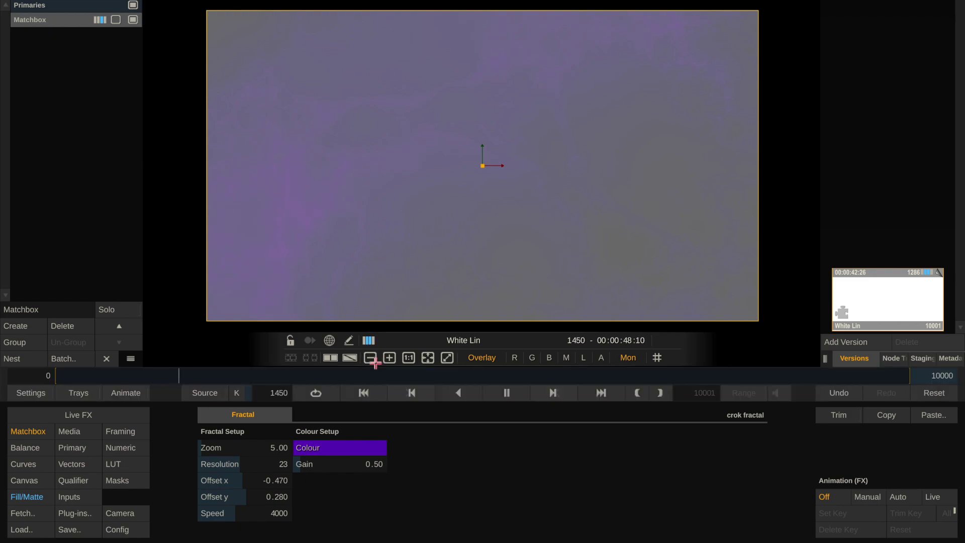
Set the Fractal shader's gain to 5 and shift its colour to purple, about YUV 0.16, 0.79, 0.73.
{"action": "left_click", "coordinate": [332, 461]}
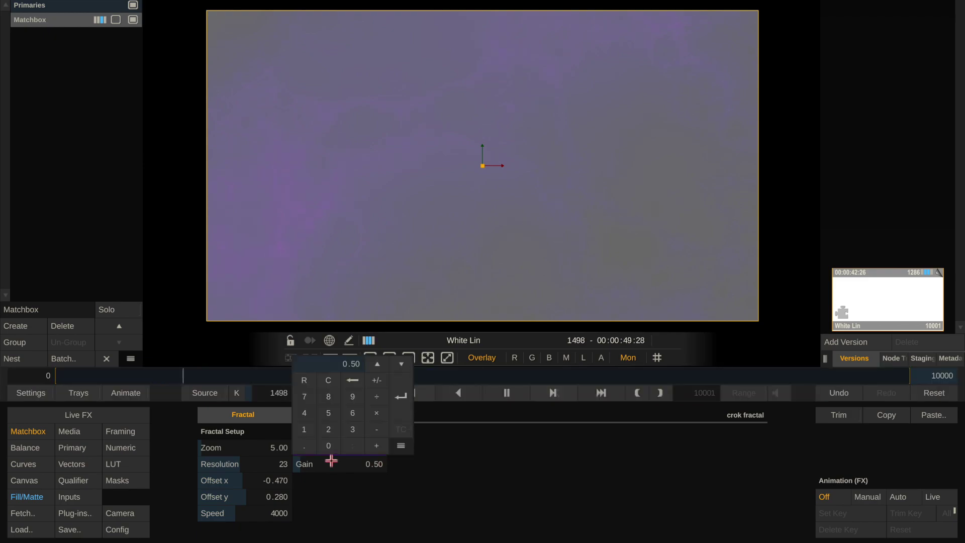
{"action": "key", "text": "Return"}
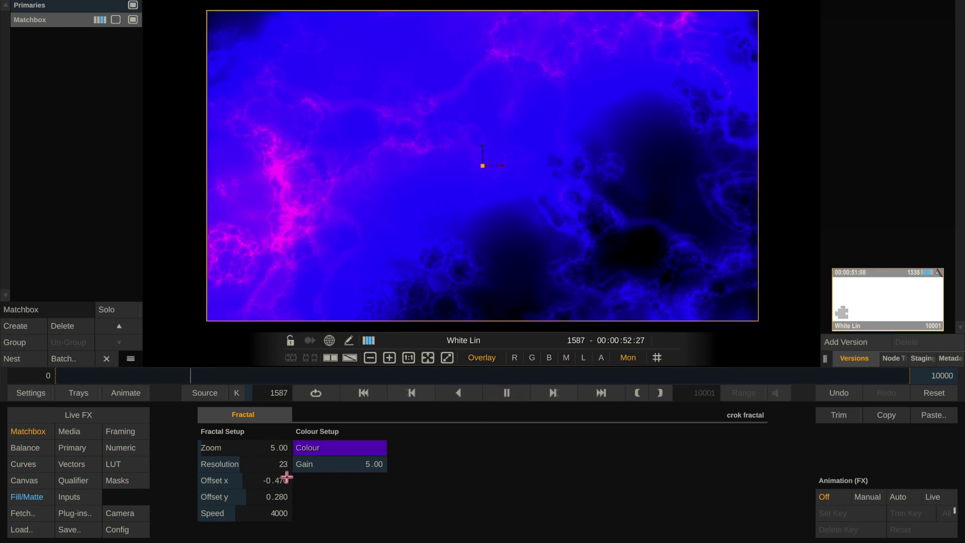
{"action": "left_click", "coordinate": [343, 454]}
{"action": "left_click_drag", "start_coordinate": [451, 392], "coordinate": [477, 400]}
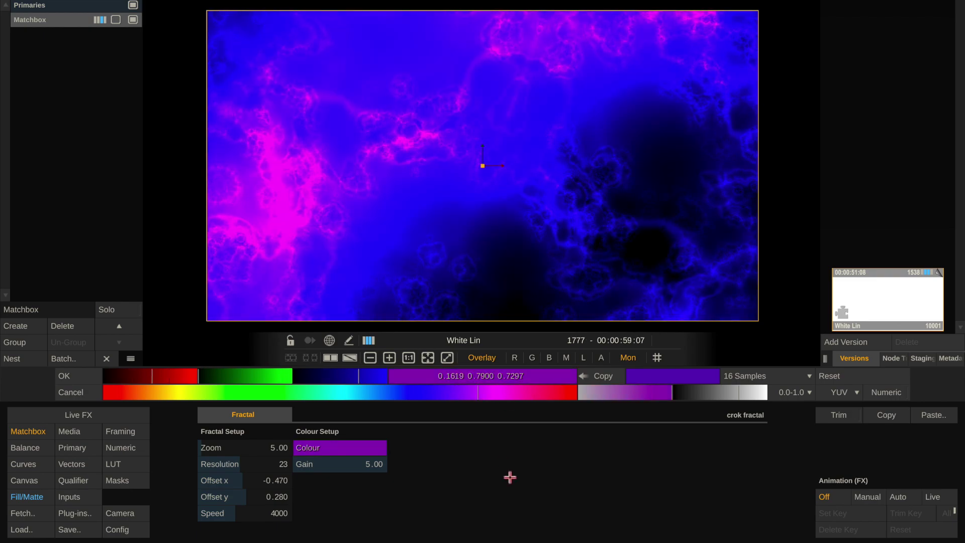
{"action": "key", "text": "Return"}
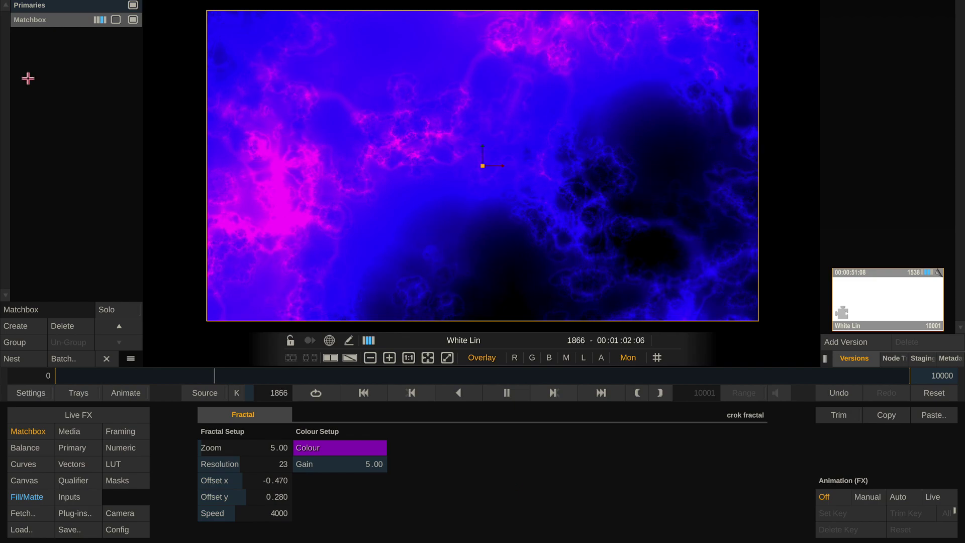
Replace the Fractal Matchbox layer on the White Lin clip with the super_mario shader from the Matchbox shaders collection, applied on a layer.
{"action": "left_click", "coordinate": [56, 329]}
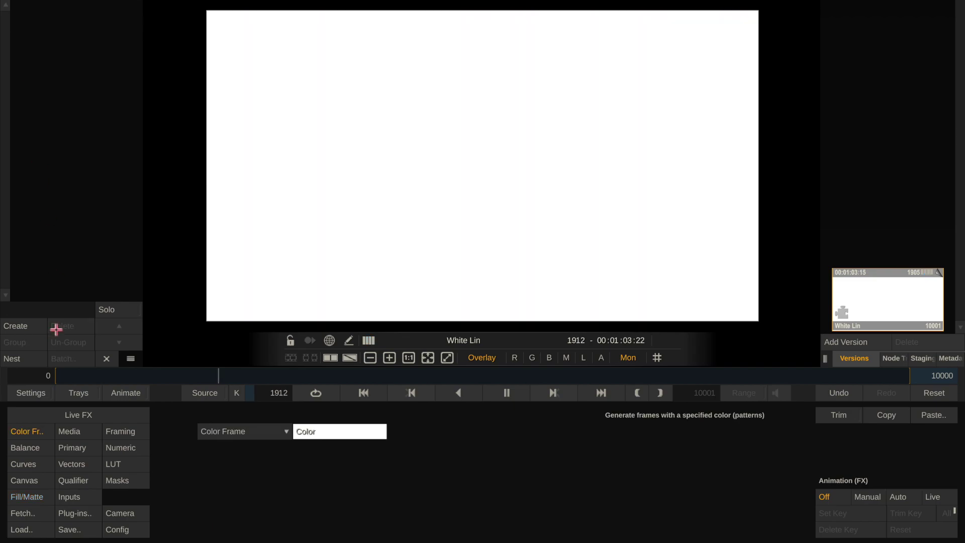
{"action": "left_click", "coordinate": [71, 513]}
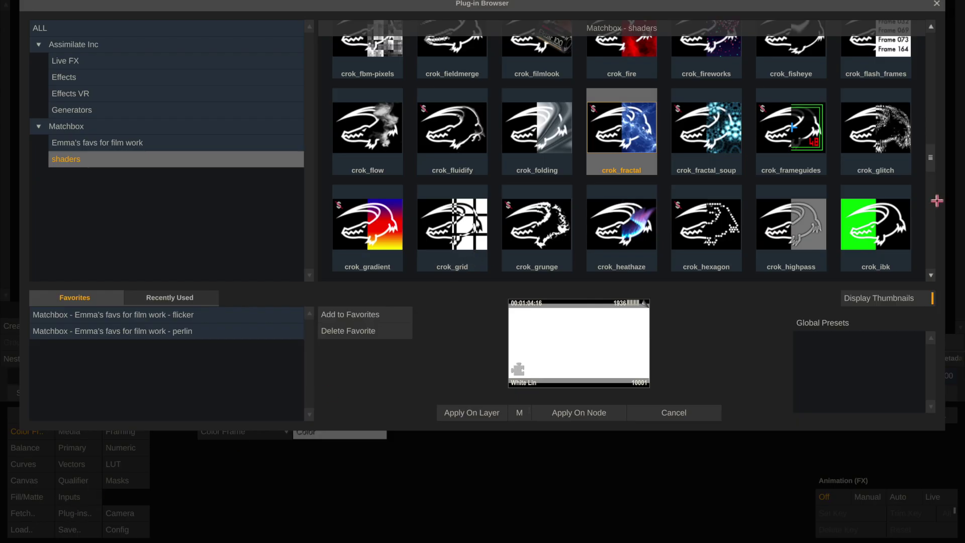
{"action": "left_click_drag", "start_coordinate": [930, 164], "coordinate": [936, 241]}
{"action": "left_click", "coordinate": [723, 214]}
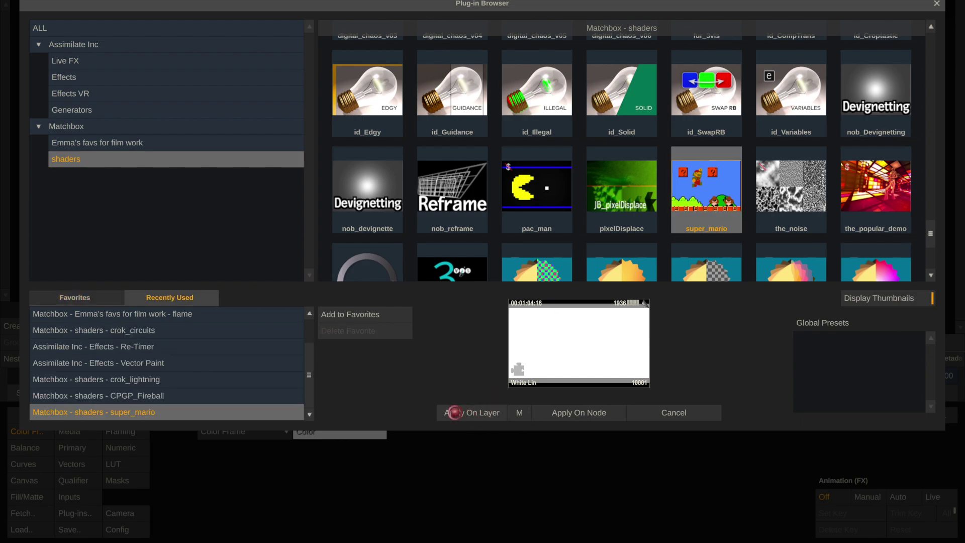
{"action": "left_click", "coordinate": [460, 416]}
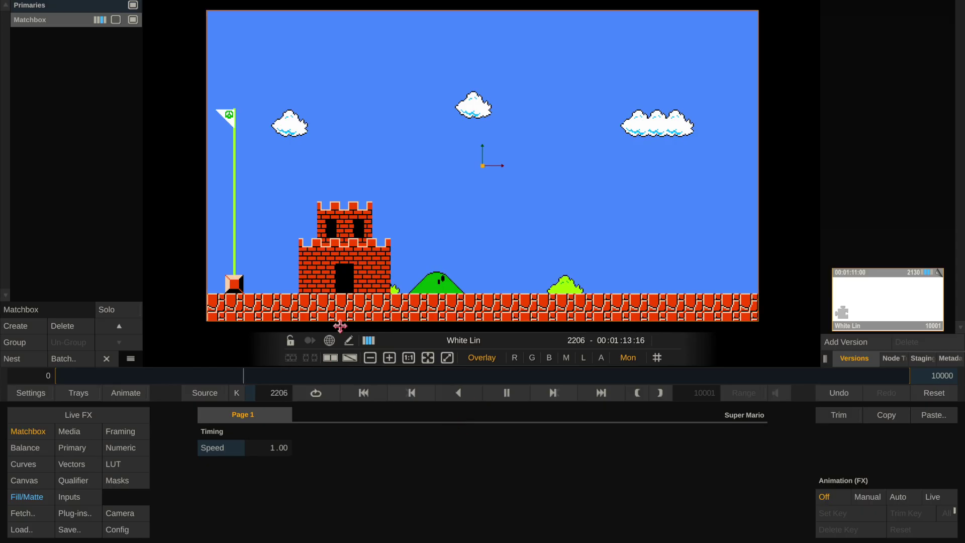
Set the Super Mario shader's speed to 5.
{"action": "left_click", "coordinate": [244, 451]}
{"action": "type", "text": "5"}
{"action": "key", "text": "Return"}
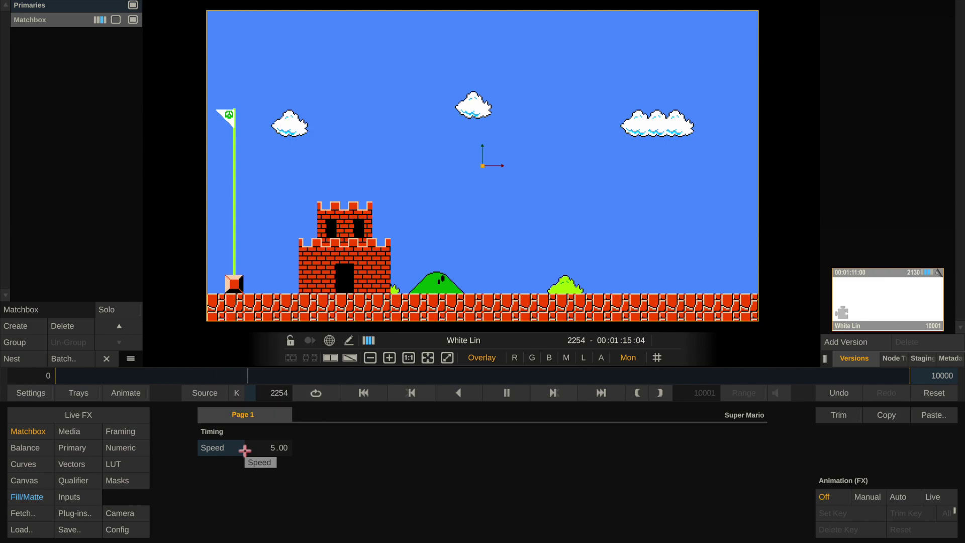